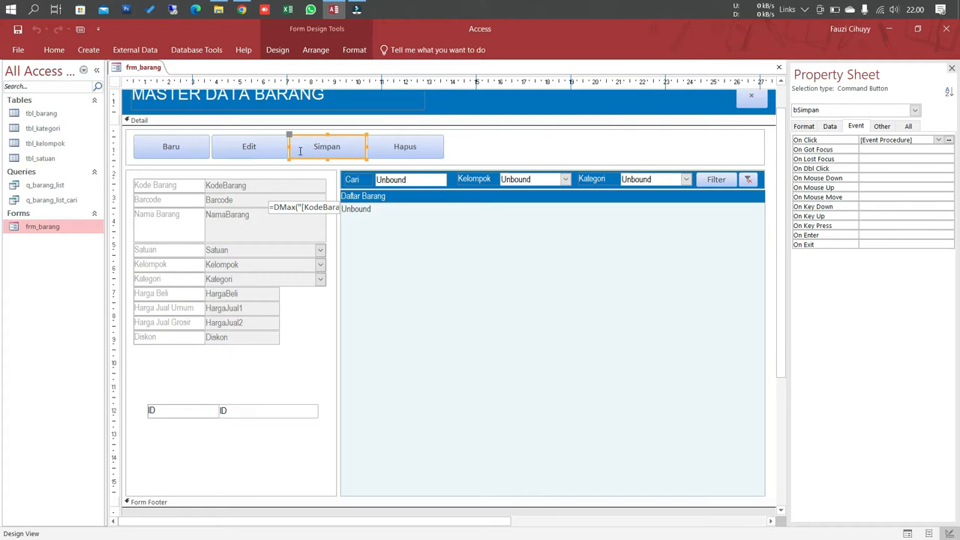
Paste a copy of the Simpan button at the lower end of the item details box and caption it "Cetak Barang".
{"action": "key", "text": "ctrl+v"}
{"action": "left_click_drag", "start_coordinate": [317, 165], "coordinate": [157, 461]}
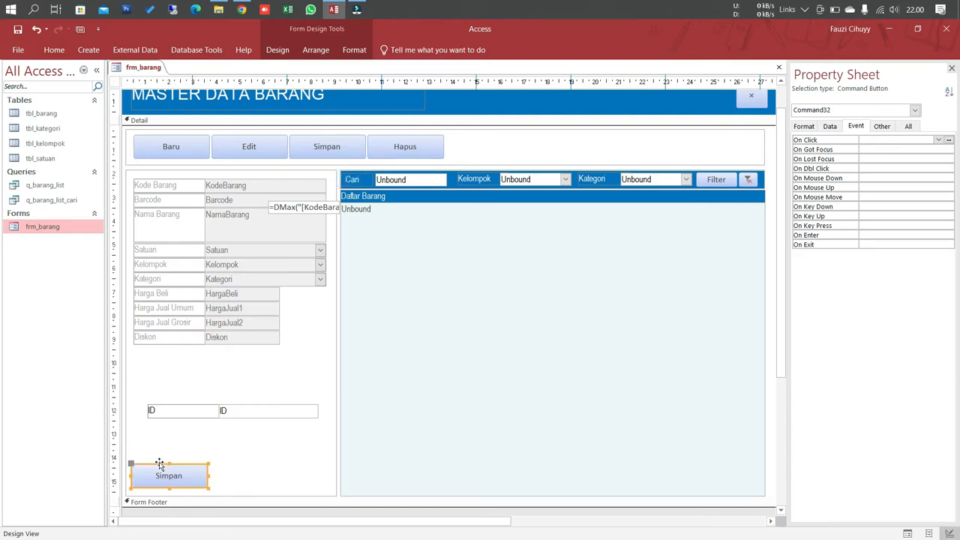
{"action": "left_click", "coordinate": [244, 453]}
{"action": "left_click", "coordinate": [190, 475]}
{"action": "left_click", "coordinate": [188, 477]}
{"action": "double_click", "coordinate": [188, 477]}
{"action": "type", "text": "Cetak"}
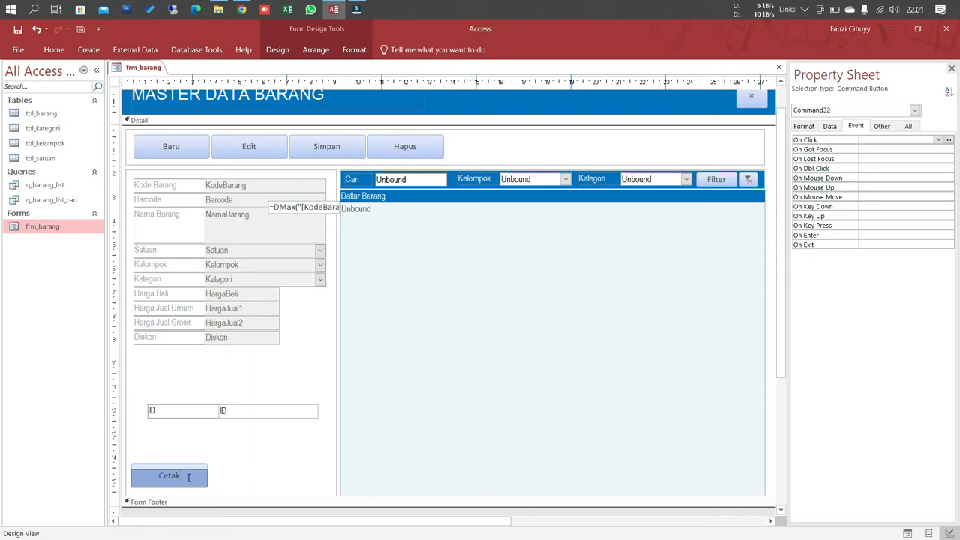
{"action": "type", "text": " Barang"}
{"action": "key", "text": "Return"}
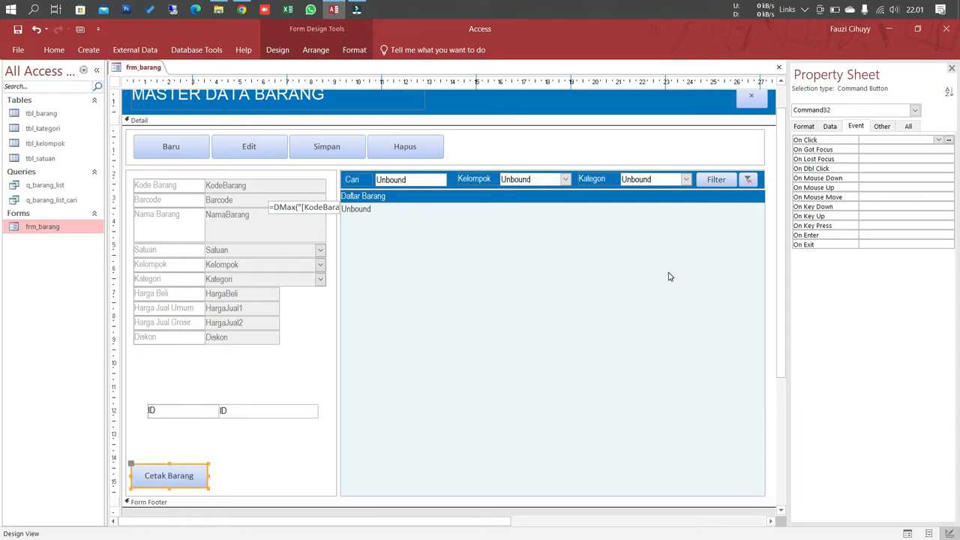
Name the Cetak Barang button "bCetak".
{"action": "left_click", "coordinate": [882, 126]}
{"action": "left_click_drag", "start_coordinate": [898, 139], "coordinate": [857, 140]}
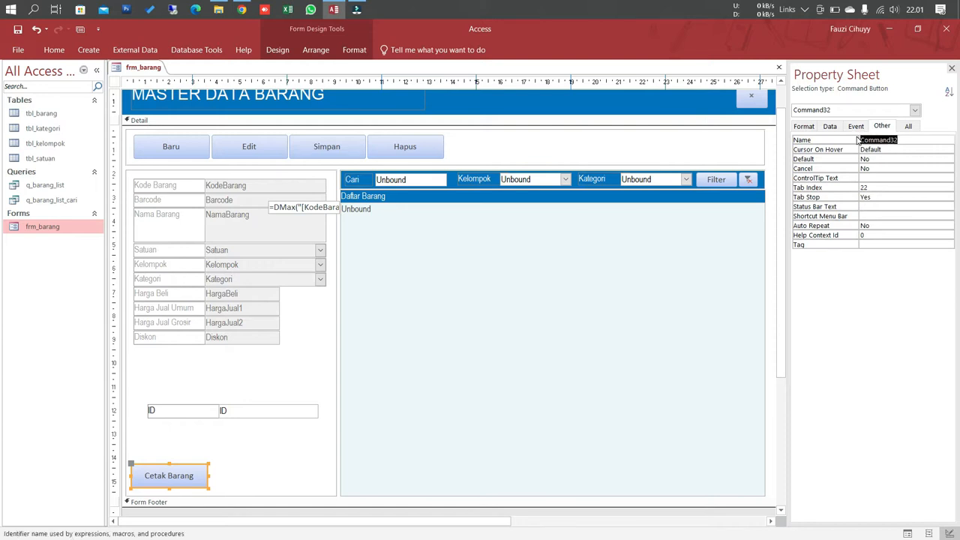
{"action": "type", "text": "bCetak"}
{"action": "left_click", "coordinate": [276, 446]}
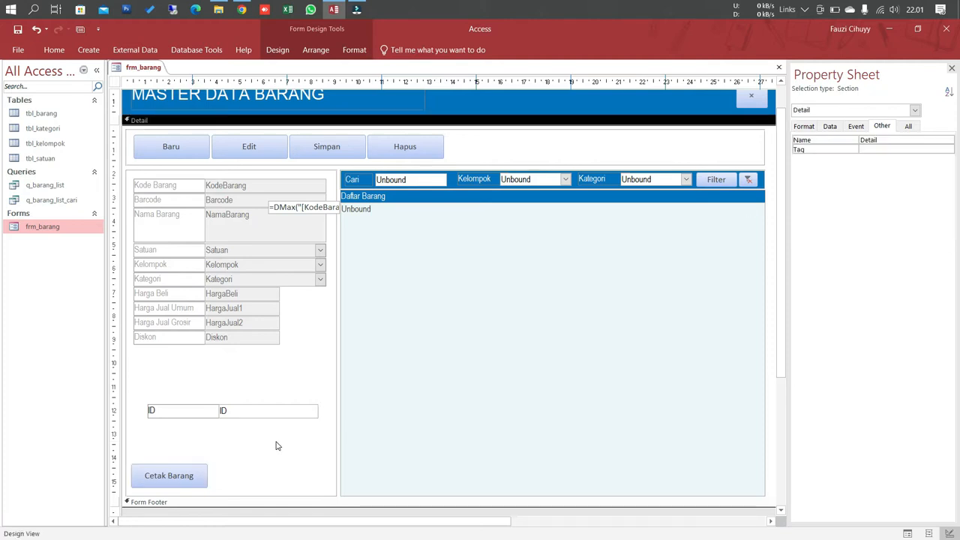
Widen the Cetak Barang button to about 3.8 cm and place a copy of it directly to its right.
{"action": "left_click", "coordinate": [201, 477]}
{"action": "left_click_drag", "start_coordinate": [208, 475], "coordinate": [223, 475]}
{"action": "key", "text": "ctrl+c"}
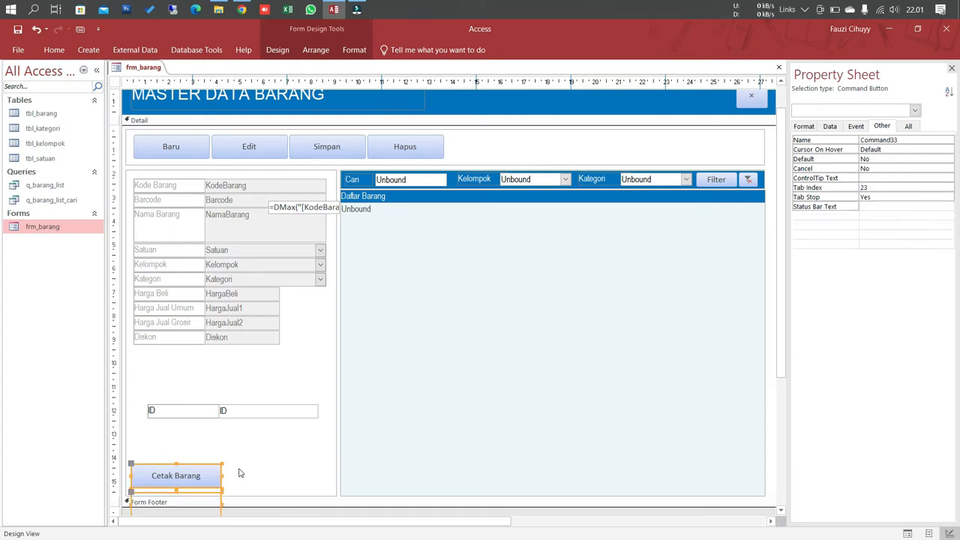
{"action": "key", "text": "ctrl+v"}
Caption the copied button "Export Excel" and name it "bExport".
{"action": "left_click_drag", "start_coordinate": [276, 467], "coordinate": [224, 471]}
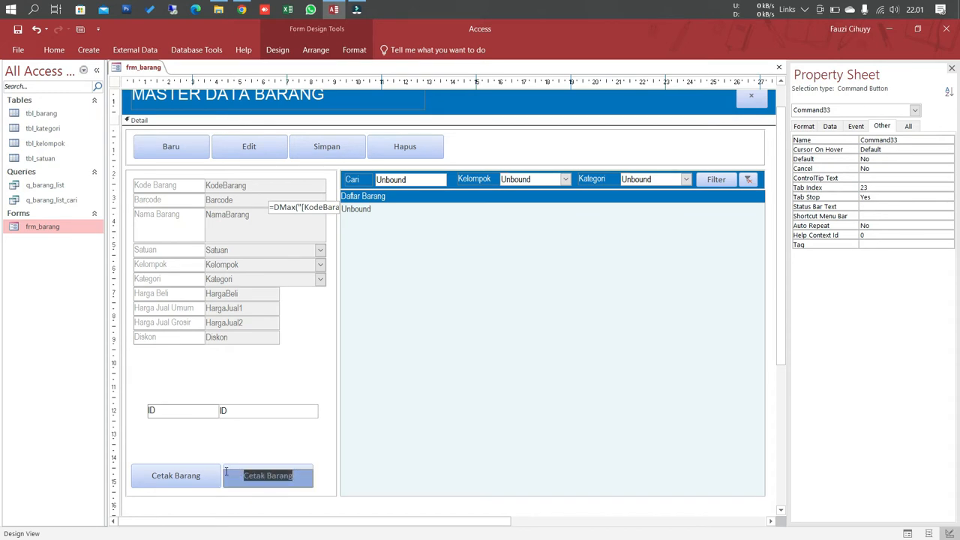
{"action": "type", "text": "Export"}
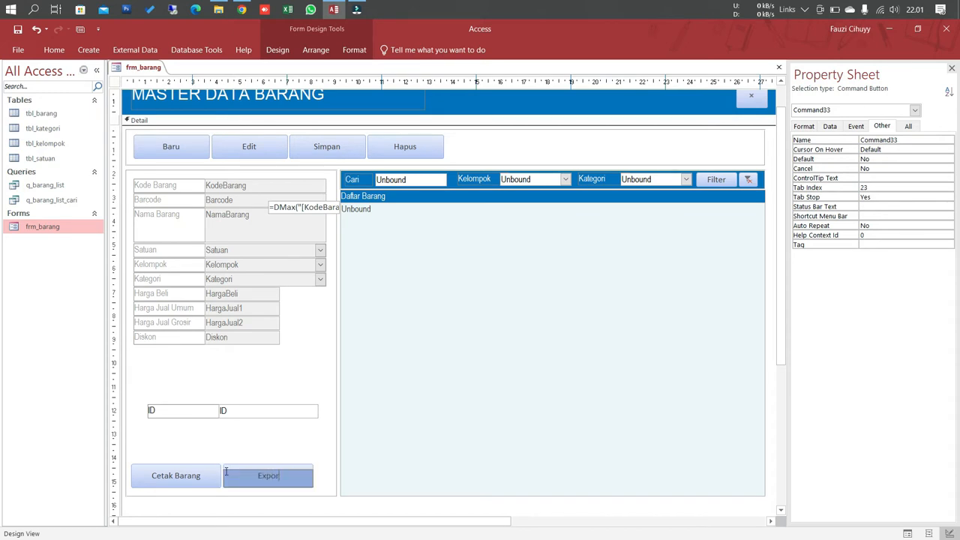
{"action": "type", "text": " Excel"}
{"action": "key", "text": "Return"}
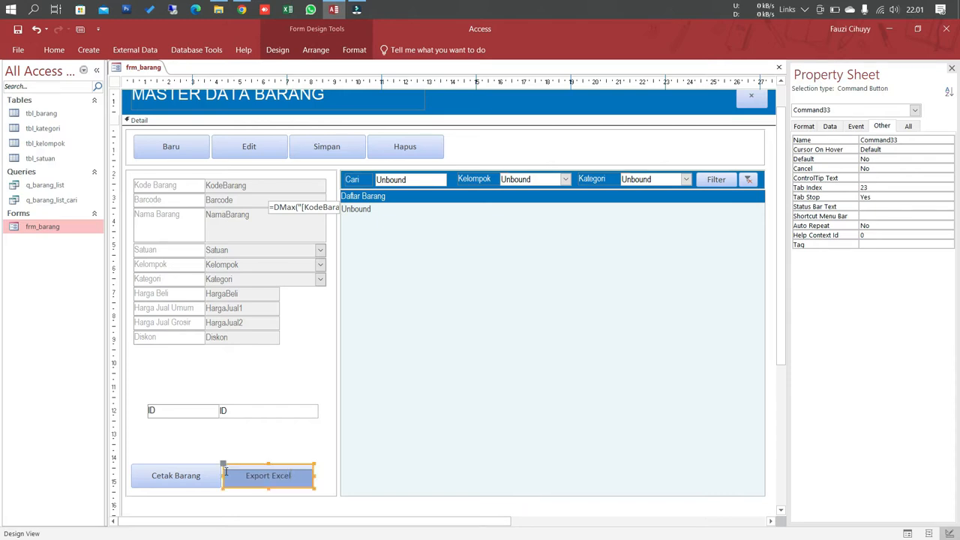
{"action": "double_click", "coordinate": [904, 139]}
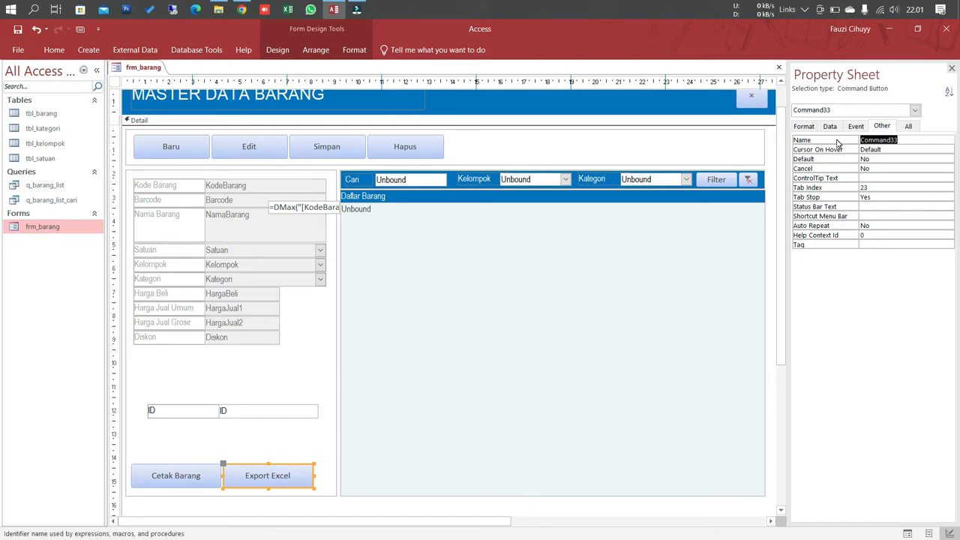
{"action": "type", "text": "b"}
{"action": "key", "text": "Return"}
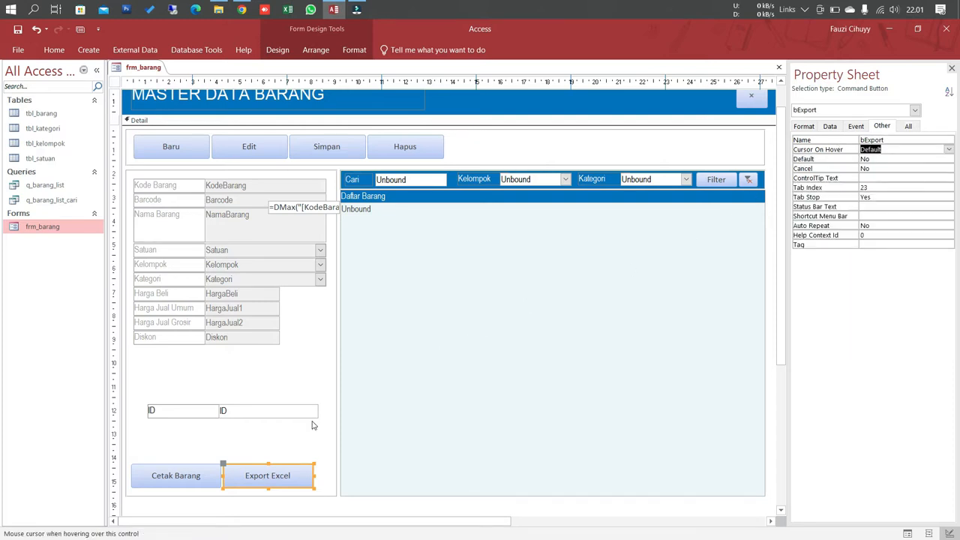
Assign the built-in MS Excel picture to the Export Excel button.
{"action": "left_click", "coordinate": [804, 126]}
{"action": "left_click", "coordinate": [887, 187]}
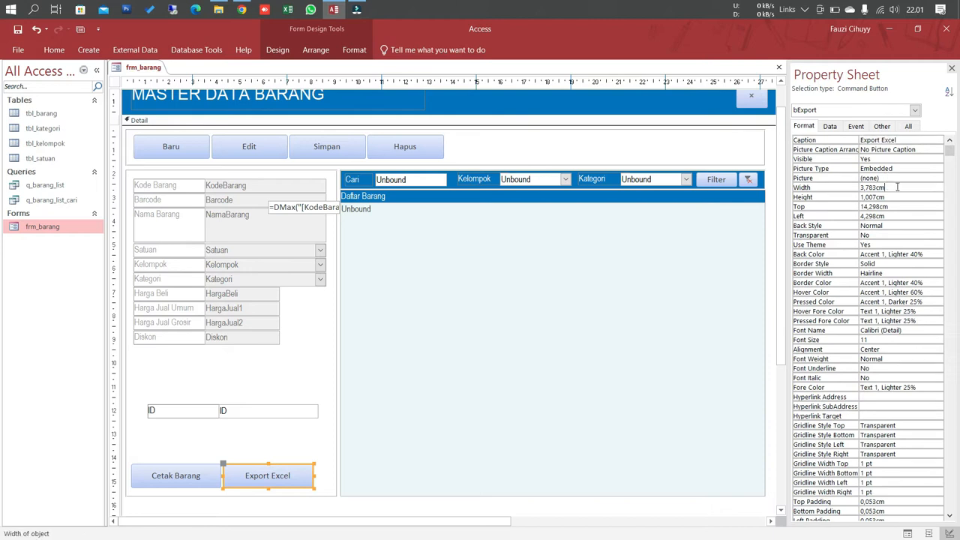
{"action": "left_click", "coordinate": [902, 177]}
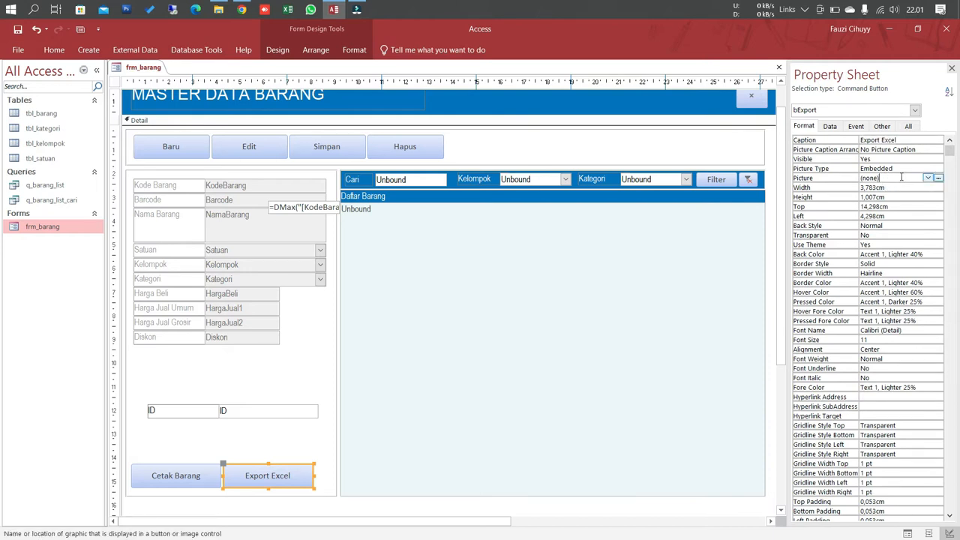
{"action": "left_click", "coordinate": [938, 177]}
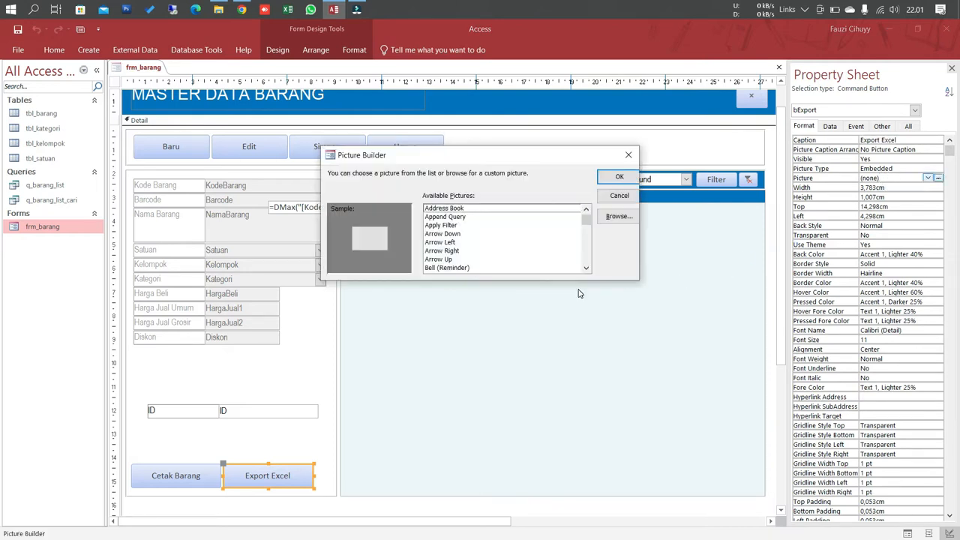
{"action": "left_click", "coordinate": [488, 251]}
{"action": "key", "text": "m"}
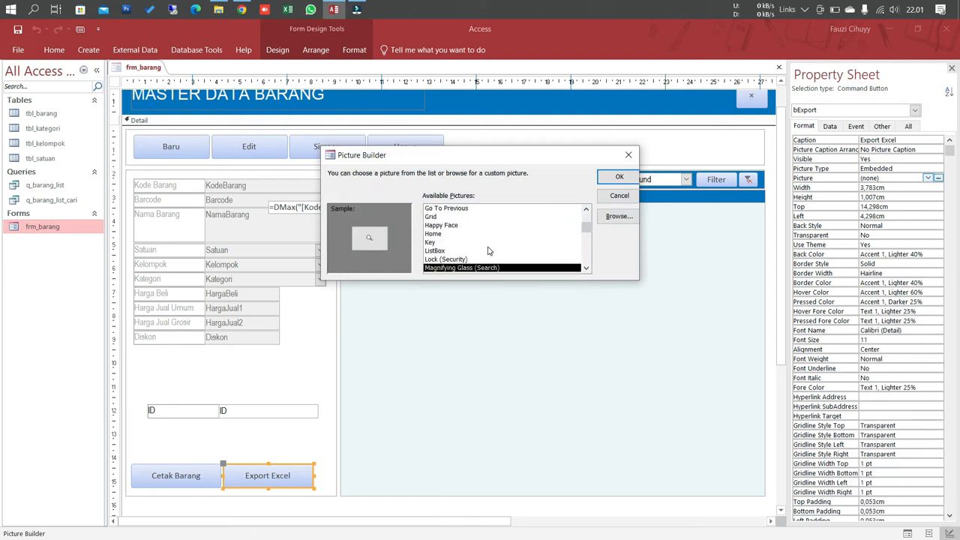
{"action": "key", "text": "Down"}
{"action": "key", "text": "Down"}
{"action": "key", "text": "Down"}
{"action": "key", "text": "Down"}
{"action": "key", "text": "Down"}
{"action": "key", "text": "Down"}
{"action": "key", "text": "Down"}
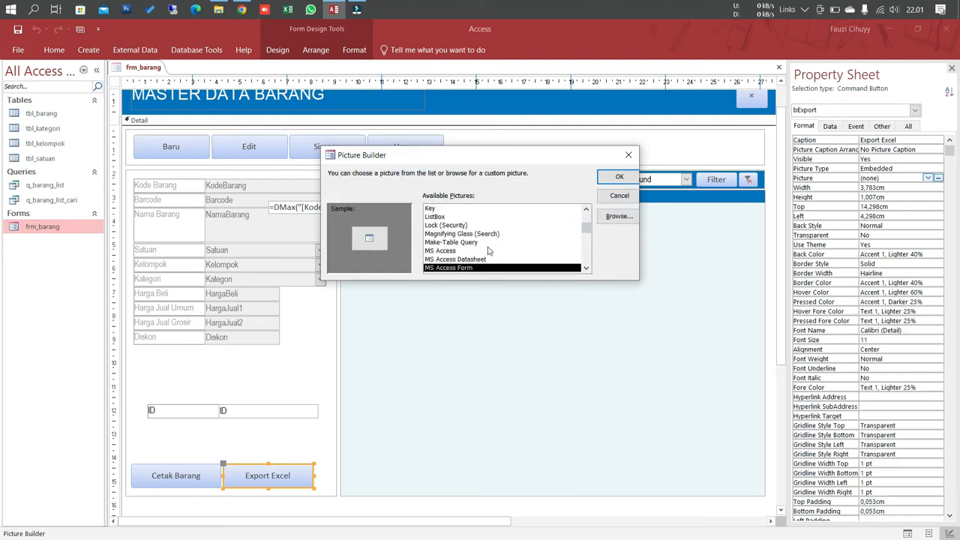
{"action": "key", "text": "Down"}
{"action": "key", "text": "Down"}
{"action": "key", "text": "Down"}
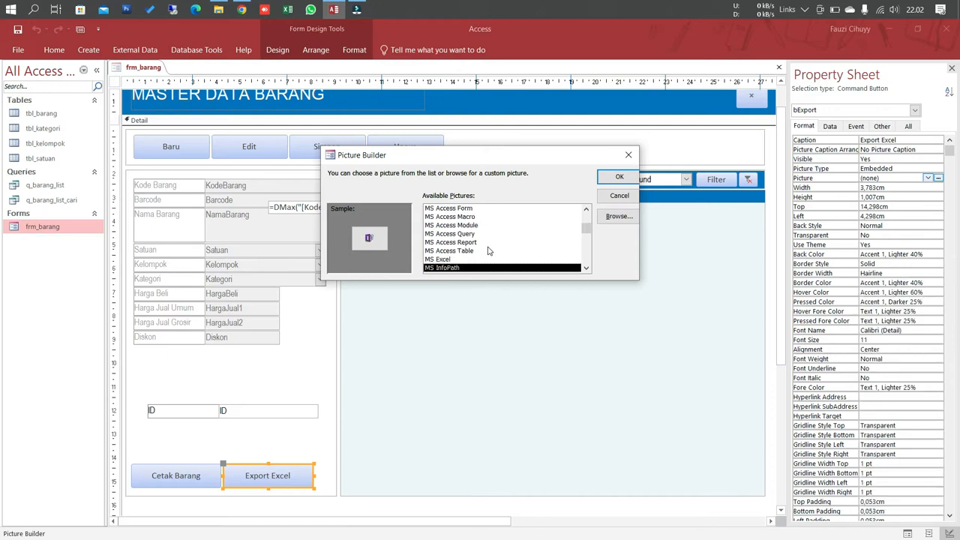
{"action": "left_click", "coordinate": [609, 180]}
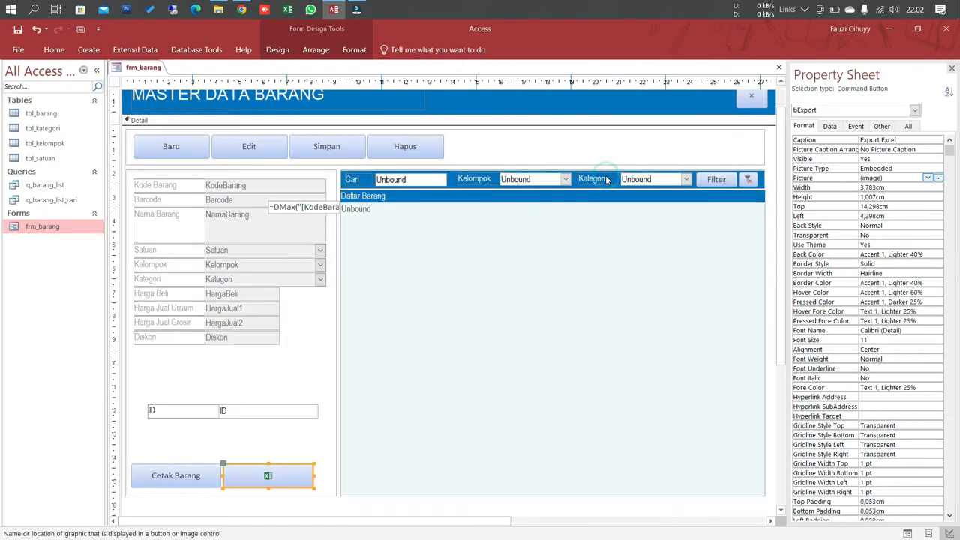
Set the Export Excel button's picture caption arrangement to Right and insert leading spaces before its caption text.
{"action": "left_click", "coordinate": [908, 150]}
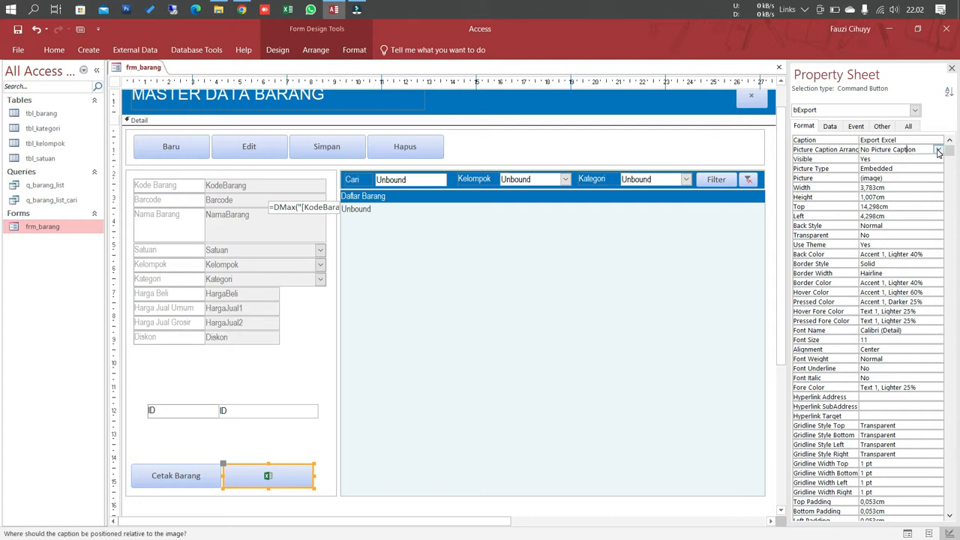
{"action": "left_click", "coordinate": [938, 150]}
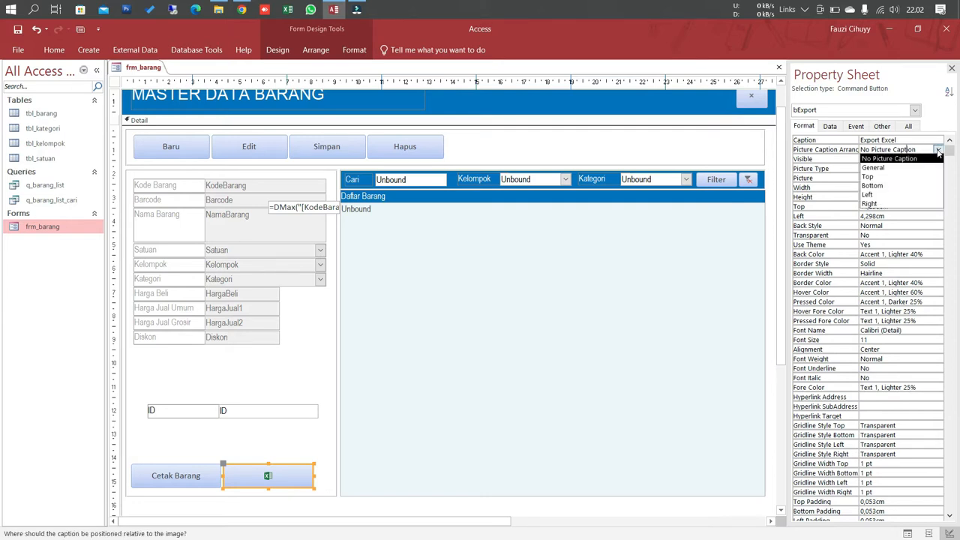
{"action": "left_click", "coordinate": [885, 195]}
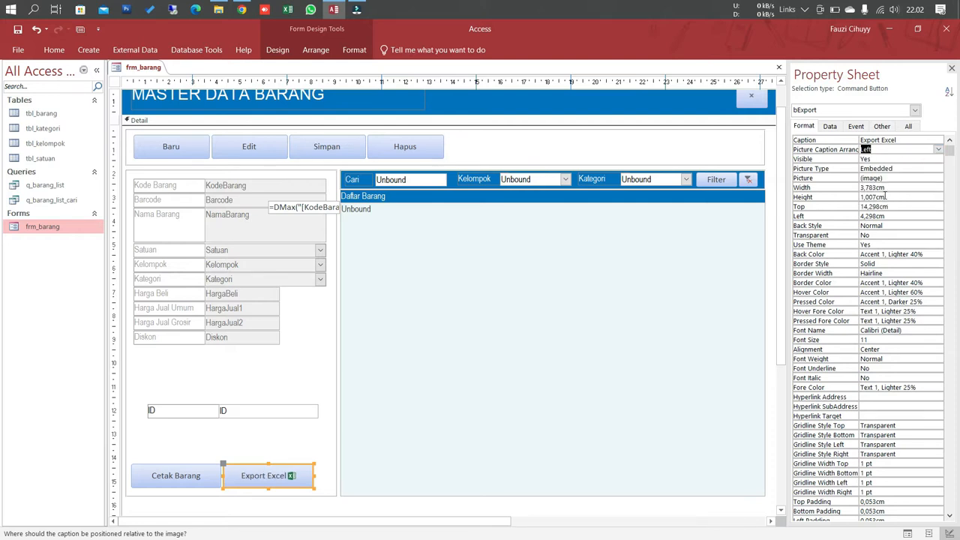
{"action": "left_click", "coordinate": [939, 150]}
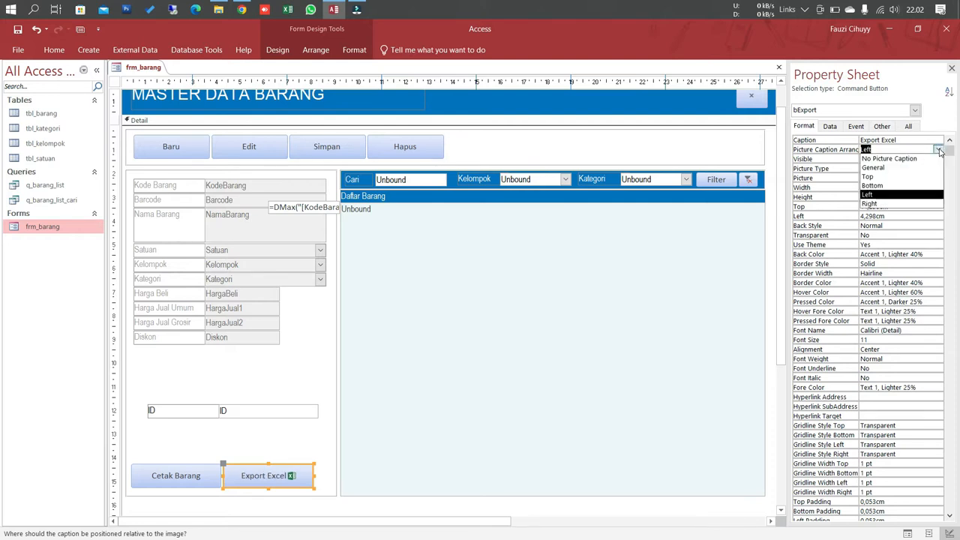
{"action": "left_click", "coordinate": [902, 204]}
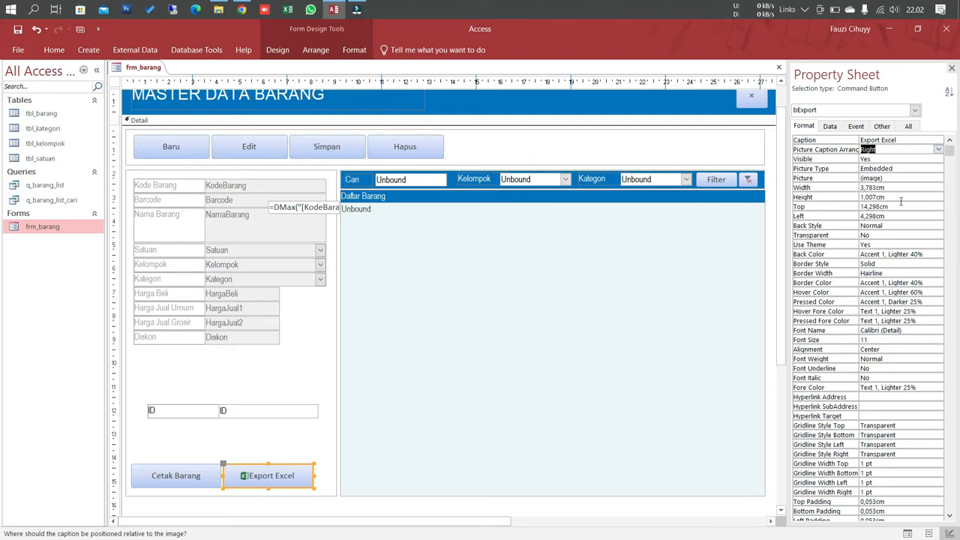
{"action": "left_click", "coordinate": [862, 140]}
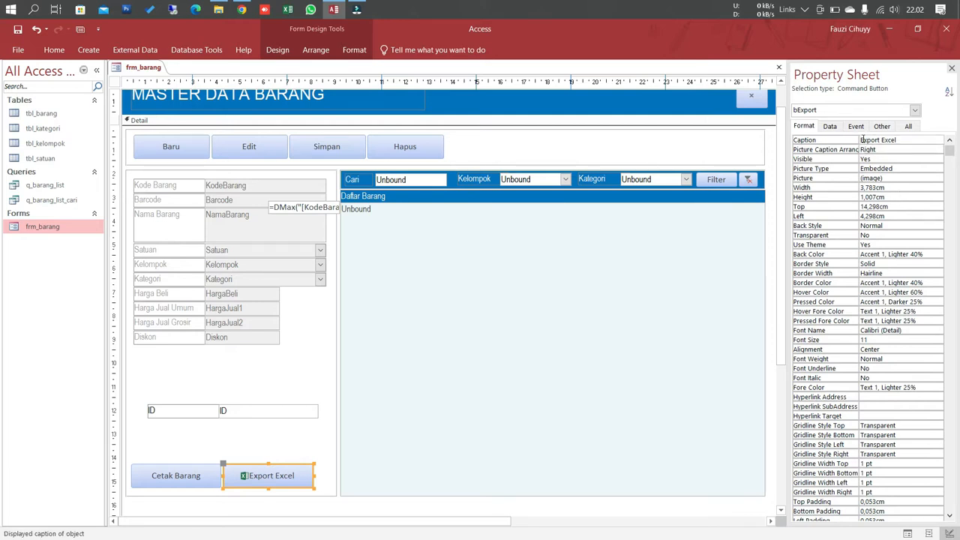
{"action": "key", "text": "Return"}
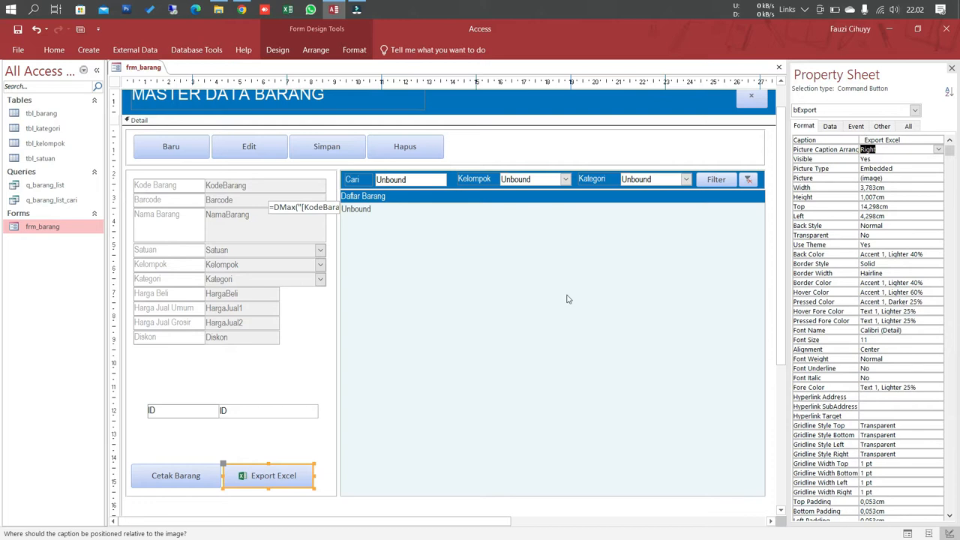
{"action": "left_click", "coordinate": [270, 383]}
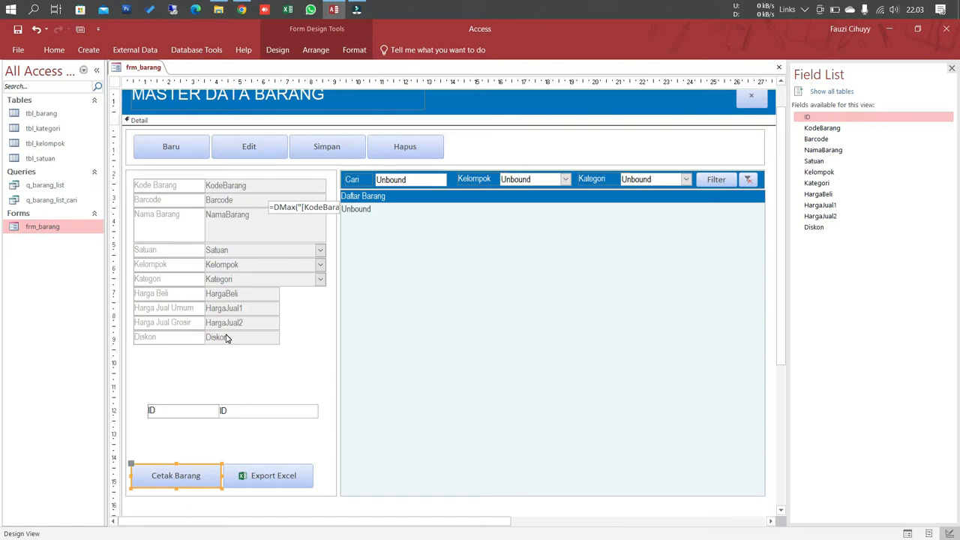
Start a wizard-built report based on the query q_barang_list_cari and include all of its fields.
{"action": "left_click", "coordinate": [89, 50]}
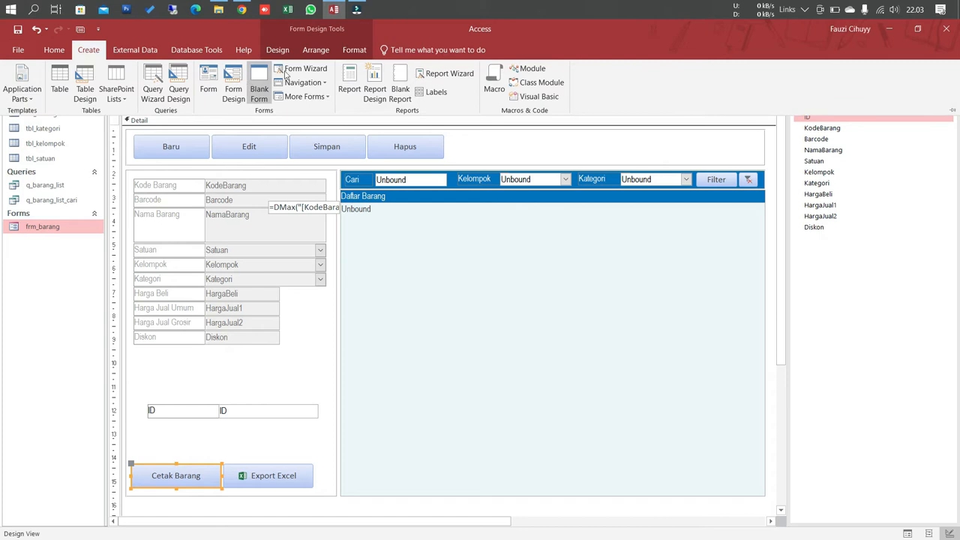
{"action": "left_click", "coordinate": [440, 73]}
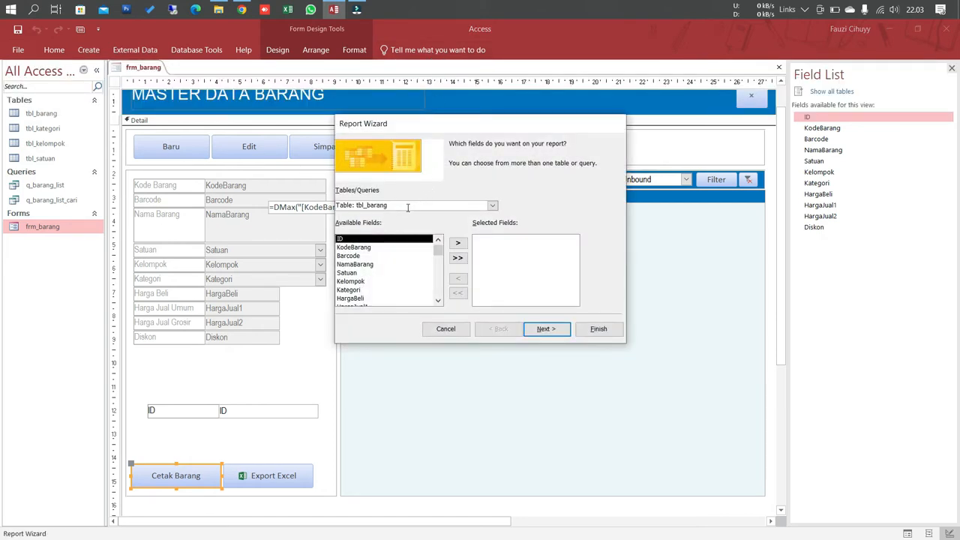
{"action": "left_click", "coordinate": [492, 205]}
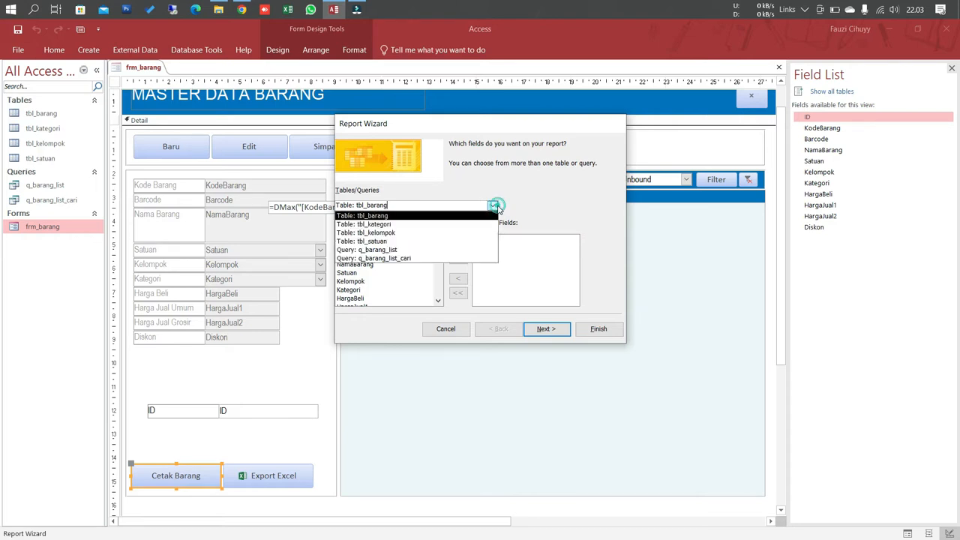
{"action": "left_click", "coordinate": [419, 259]}
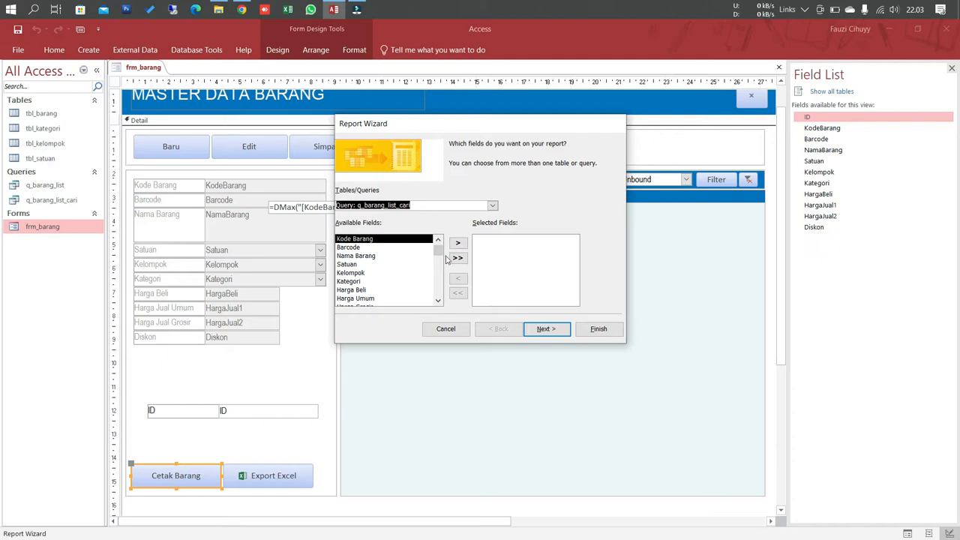
{"action": "left_click_drag", "start_coordinate": [440, 258], "coordinate": [439, 282]}
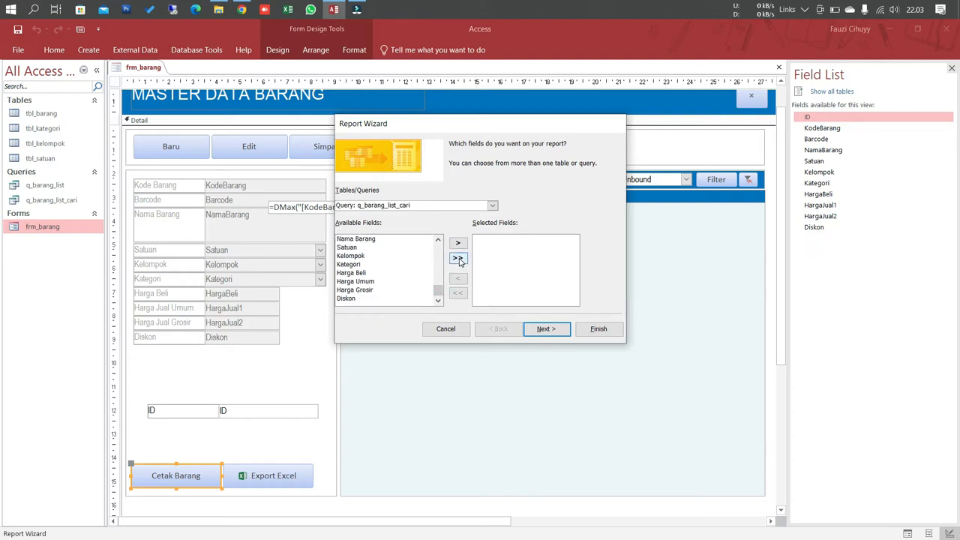
{"action": "left_click", "coordinate": [457, 257]}
{"action": "left_click", "coordinate": [556, 330]}
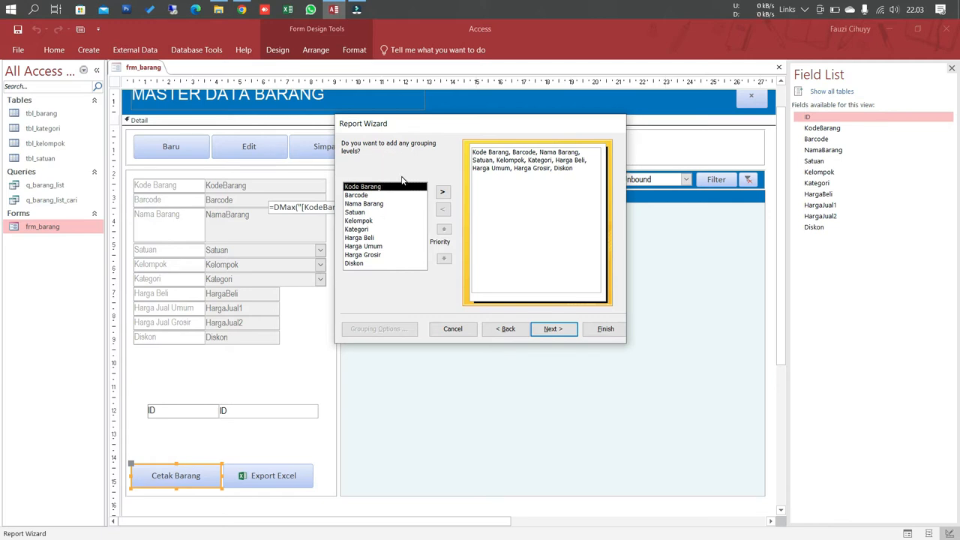
Group the report by Kelompok and then by Kategori.
{"action": "left_click", "coordinate": [359, 220]}
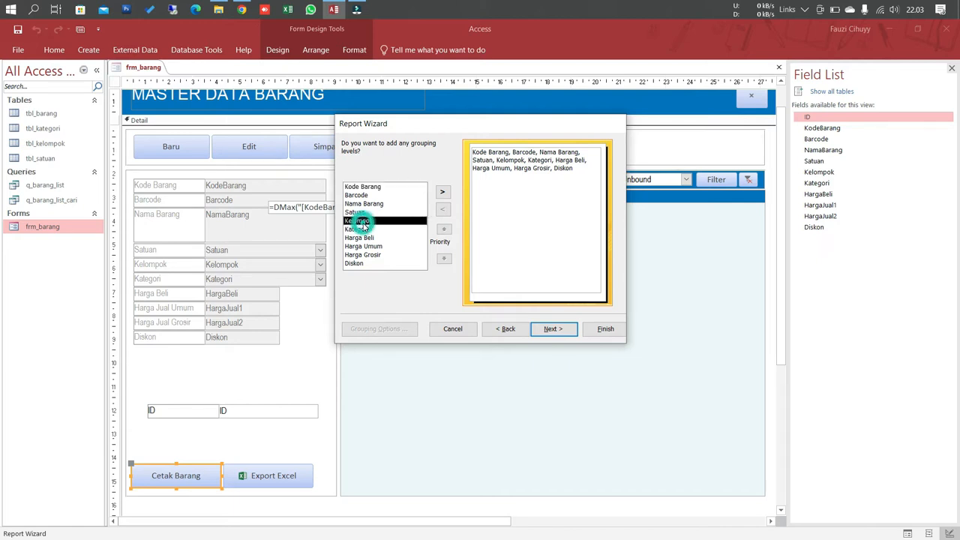
{"action": "left_click", "coordinate": [443, 194]}
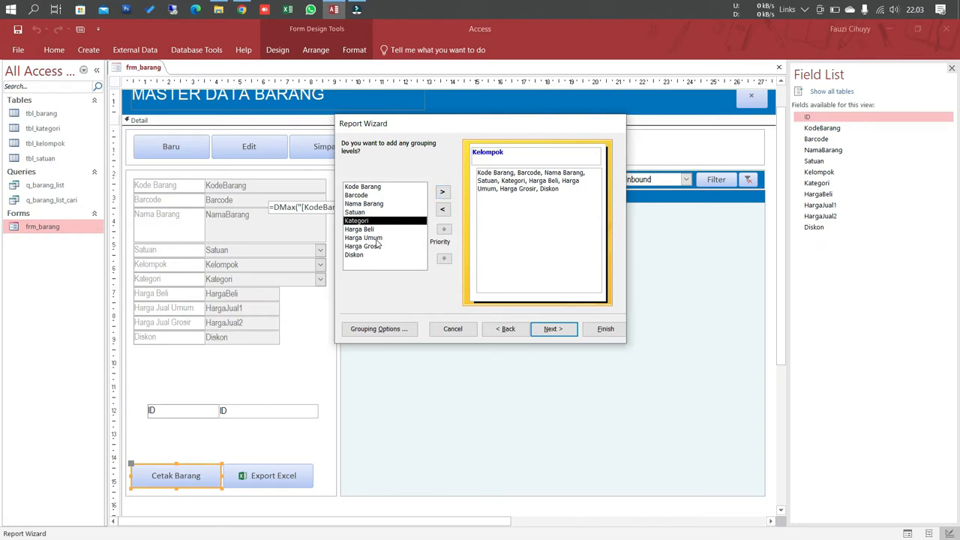
{"action": "left_click", "coordinate": [442, 193]}
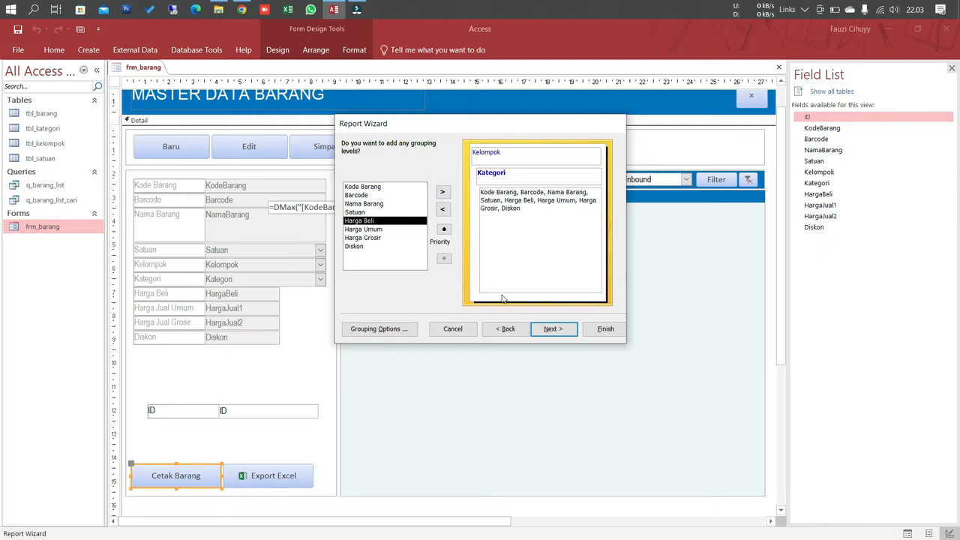
Sort the report's detail records by Nama Barang in ascending order.
{"action": "left_click", "coordinate": [551, 330]}
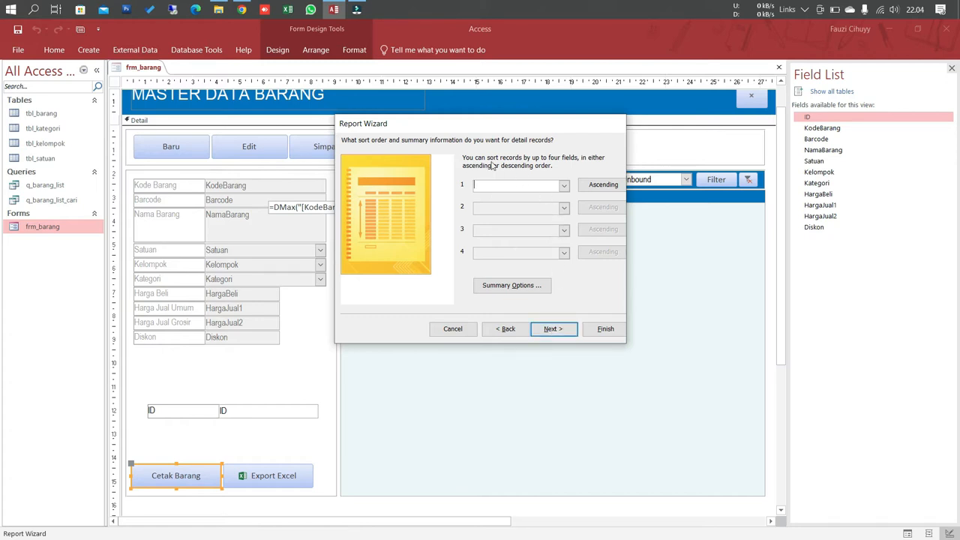
{"action": "left_click", "coordinate": [564, 186]}
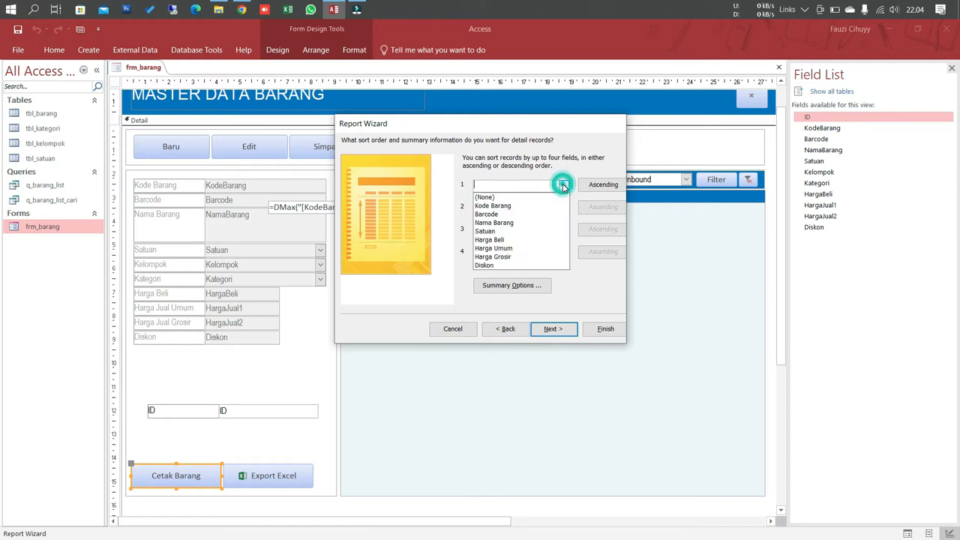
{"action": "left_click", "coordinate": [551, 227]}
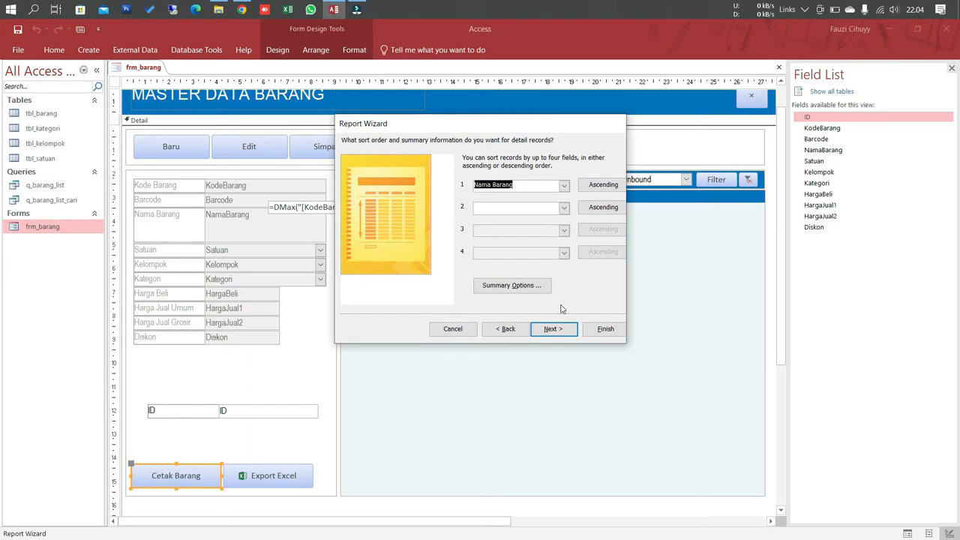
{"action": "left_click", "coordinate": [555, 328]}
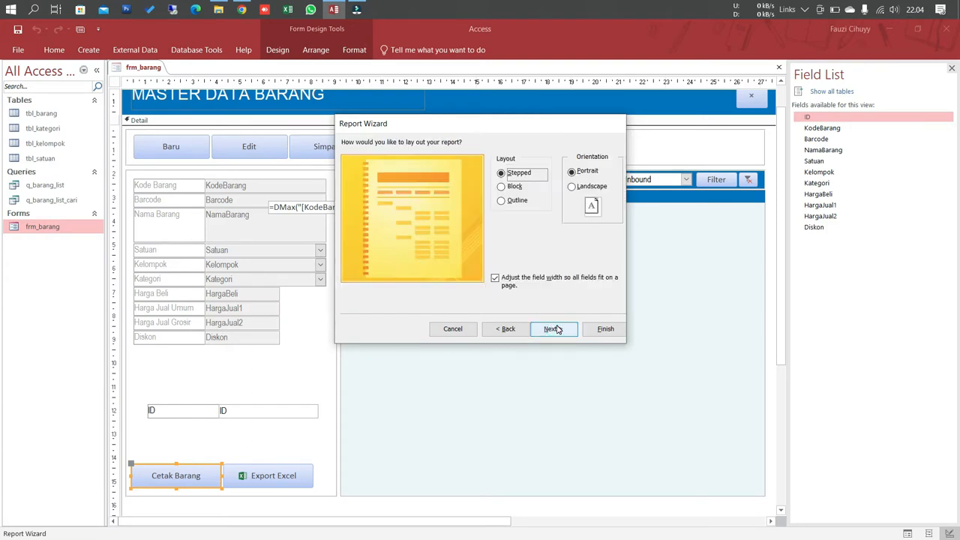
Choose the Block layout in portrait orientation and finish the wizard with the report opened in preview.
{"action": "left_click", "coordinate": [502, 189]}
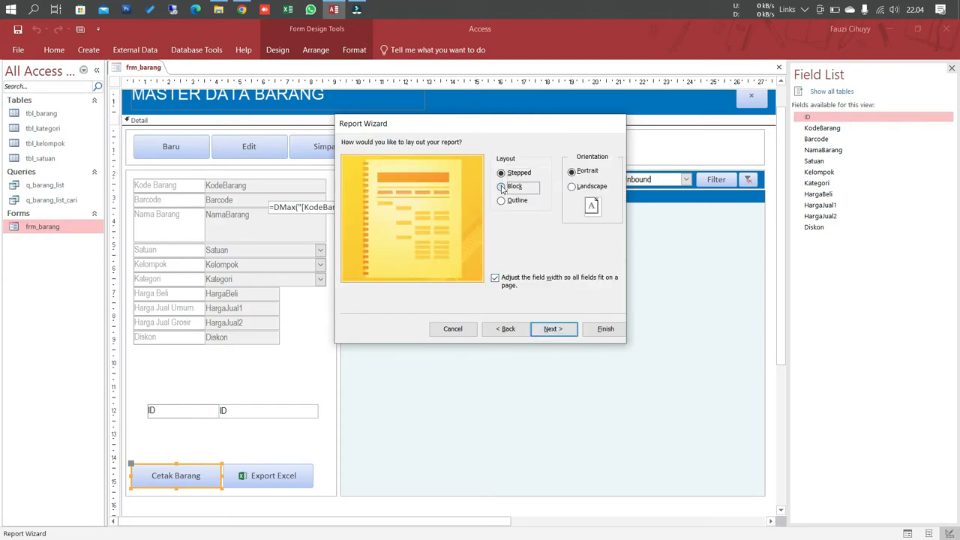
{"action": "left_click", "coordinate": [502, 201]}
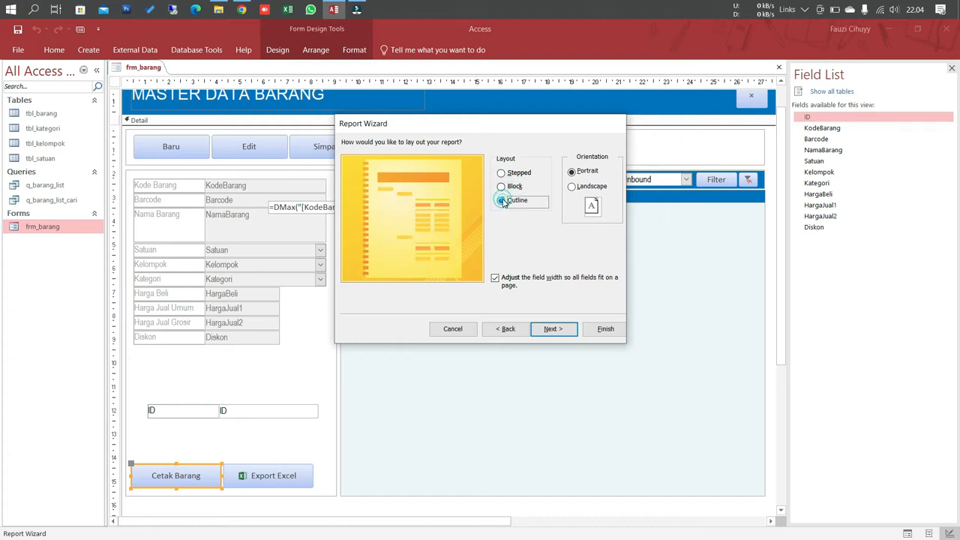
{"action": "left_click", "coordinate": [502, 187]}
{"action": "left_click", "coordinate": [502, 174]}
{"action": "left_click", "coordinate": [503, 187]}
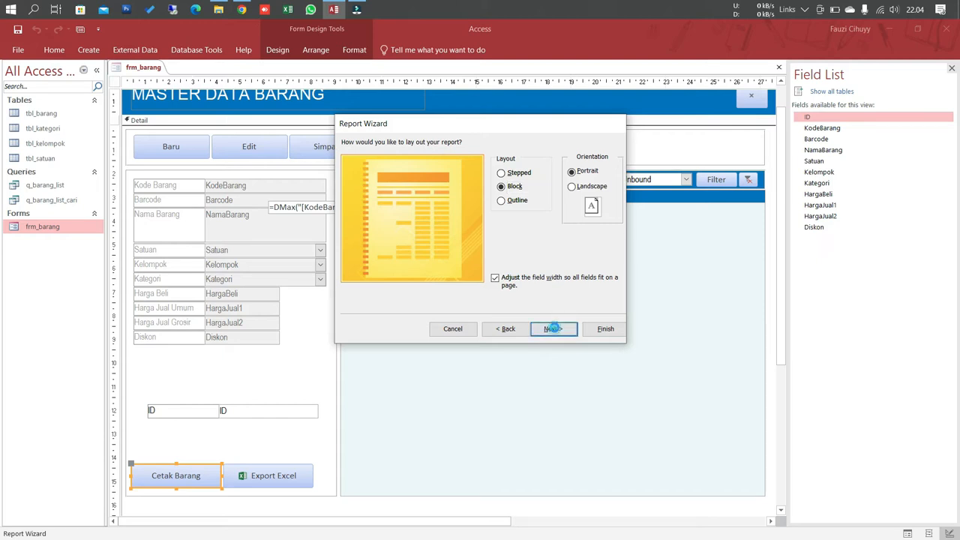
{"action": "left_click", "coordinate": [552, 330]}
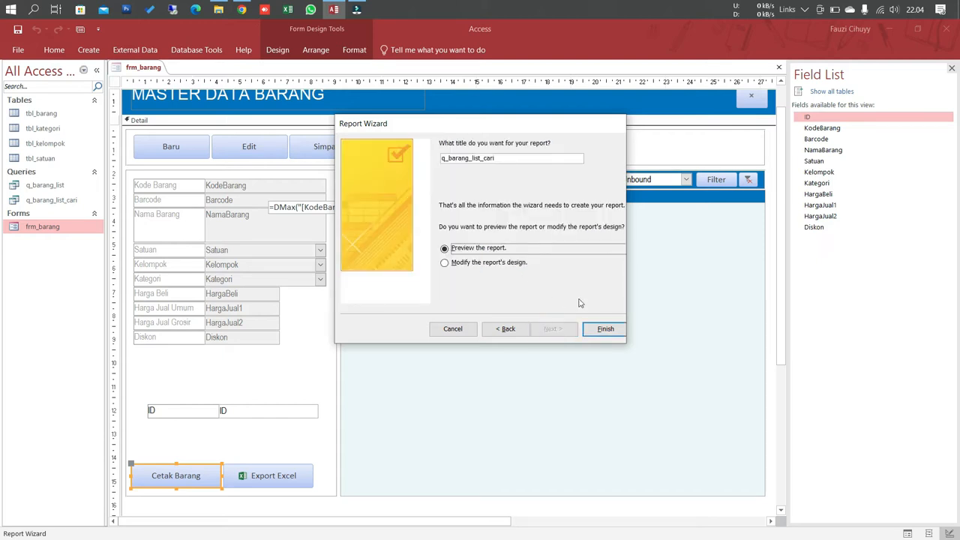
{"action": "left_click", "coordinate": [603, 329]}
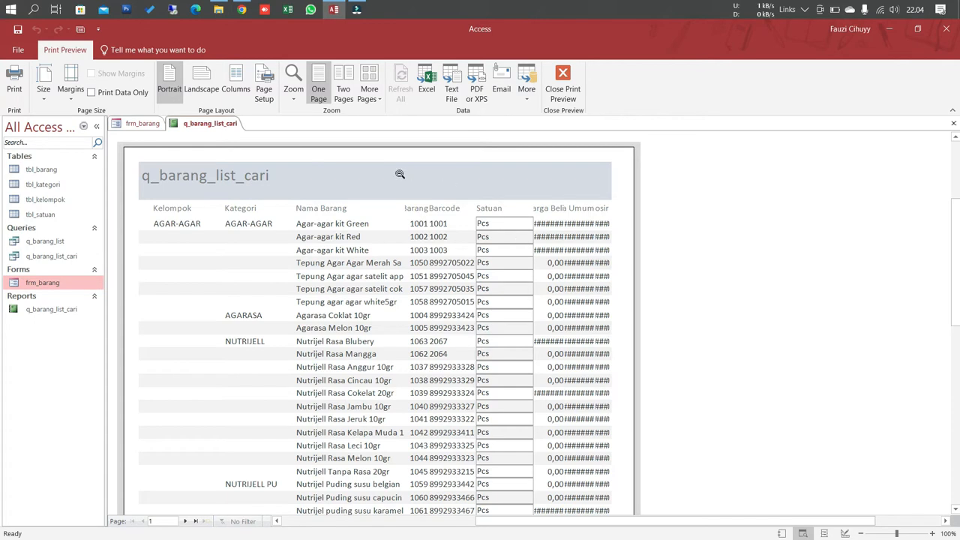
Switch the report to Design View and set the Report Header's back color to white.
{"action": "right_click", "coordinate": [271, 191]}
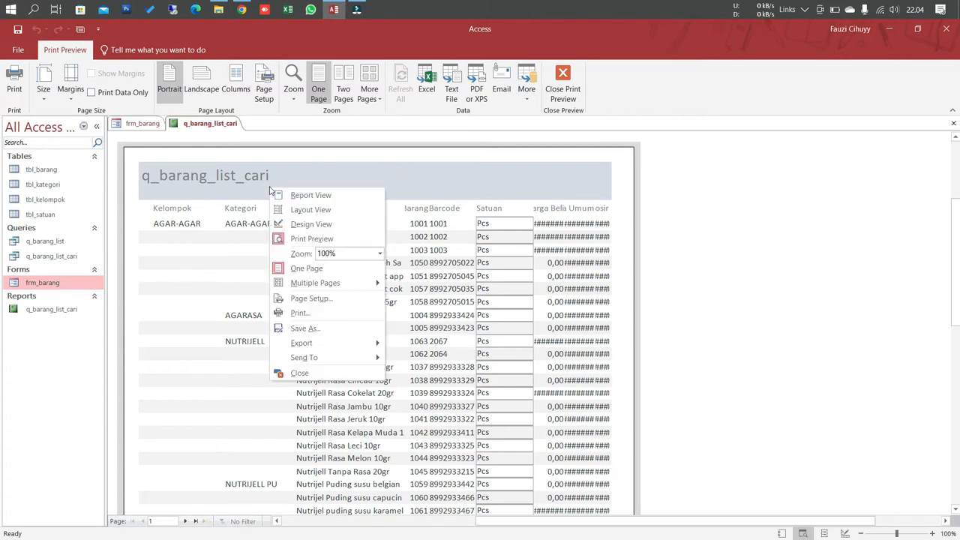
{"action": "left_click", "coordinate": [304, 223]}
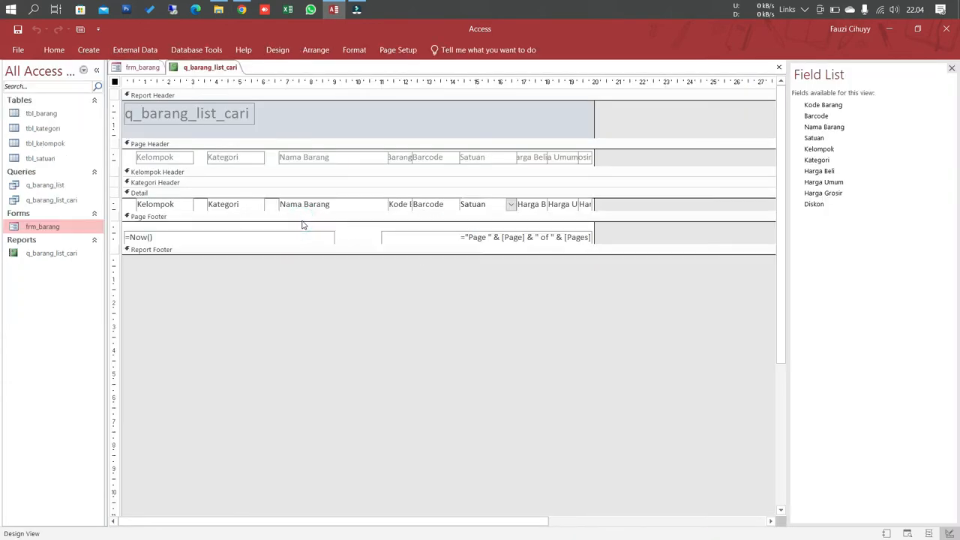
{"action": "left_click", "coordinate": [324, 129]}
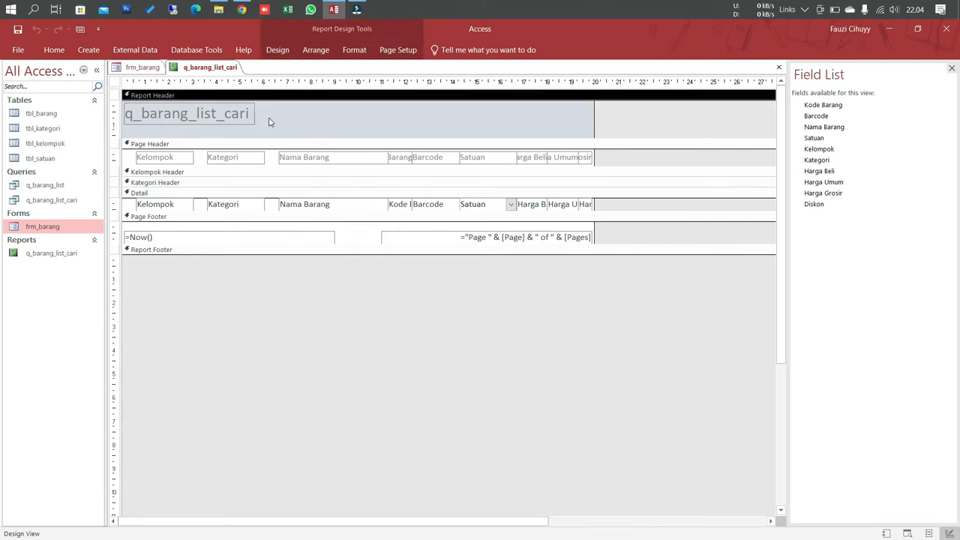
{"action": "right_click", "coordinate": [270, 122]}
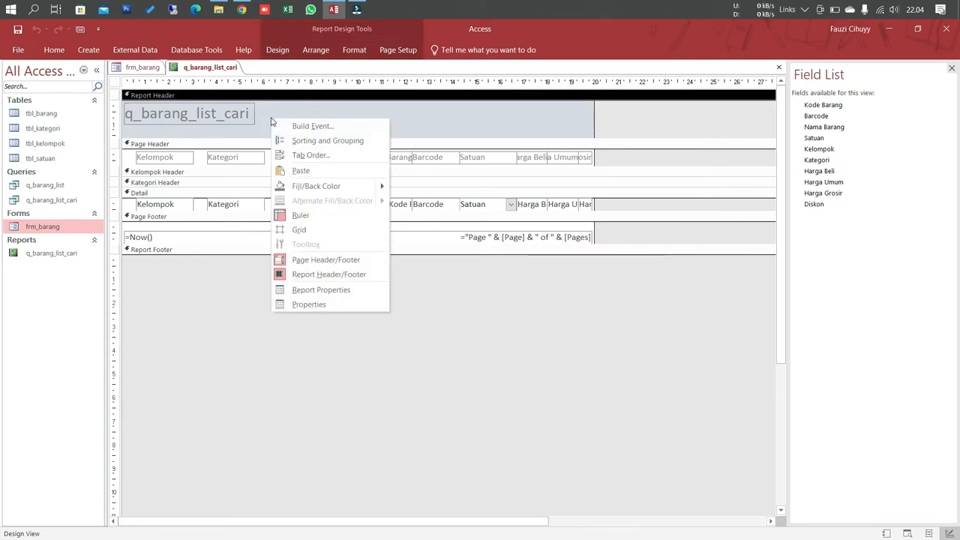
{"action": "left_click", "coordinate": [306, 186]}
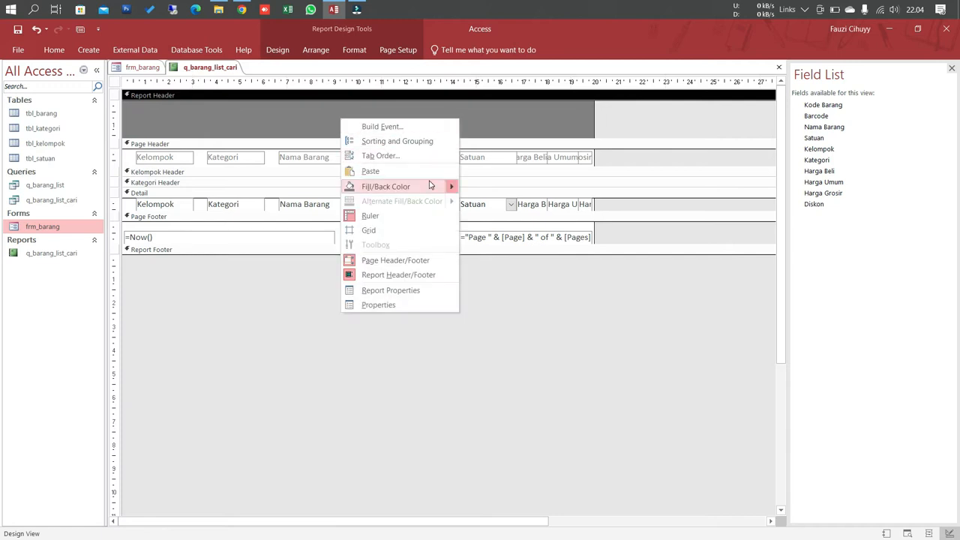
{"action": "mouse_move", "coordinate": [431, 187]}
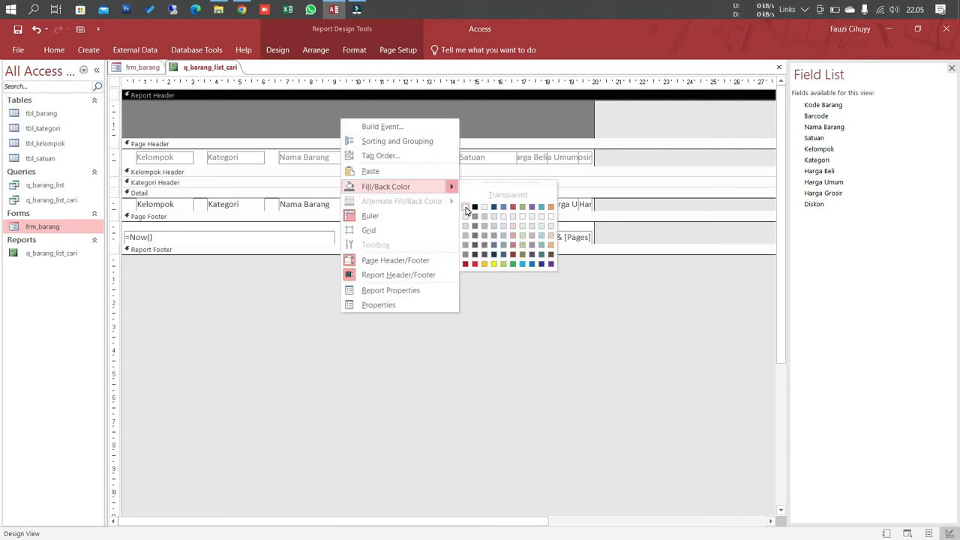
{"action": "left_click", "coordinate": [466, 207]}
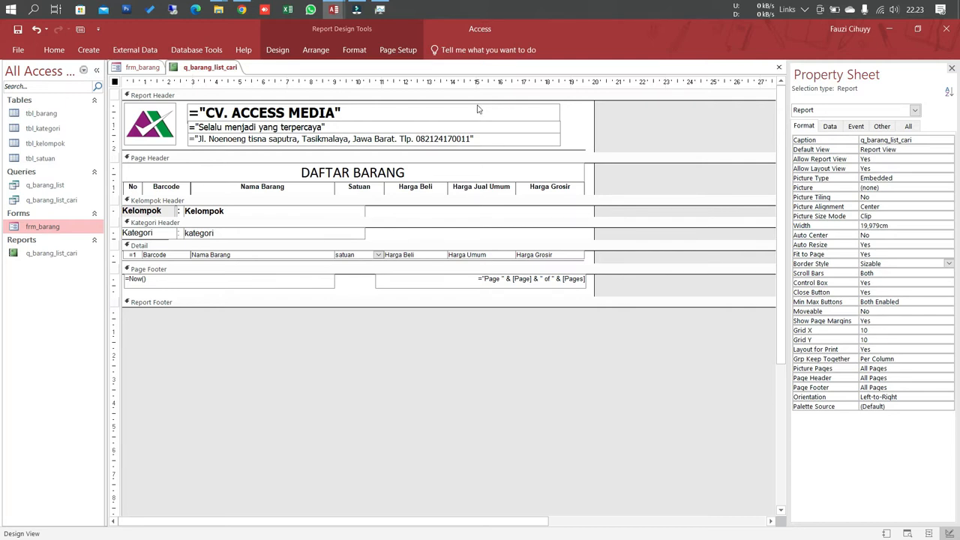
Examine the Report Header's logo image, the available design controls, and the text boxes for company name, slogan and address.
{"action": "left_click", "coordinate": [186, 115]}
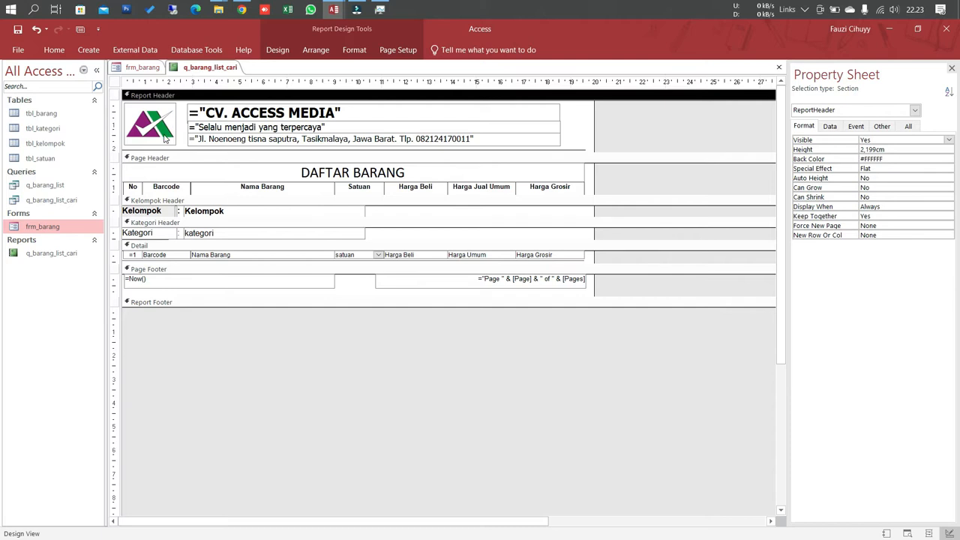
{"action": "left_click", "coordinate": [164, 125]}
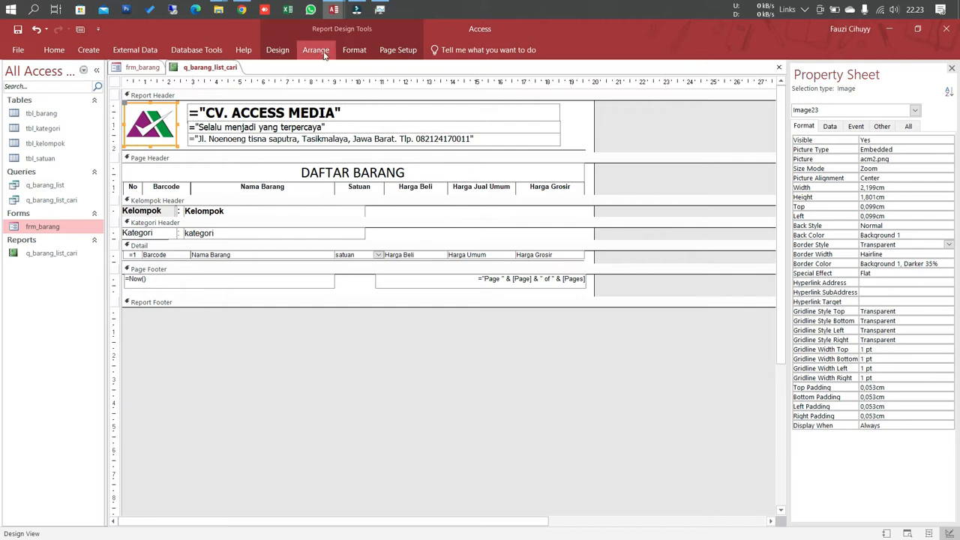
{"action": "left_click", "coordinate": [282, 52]}
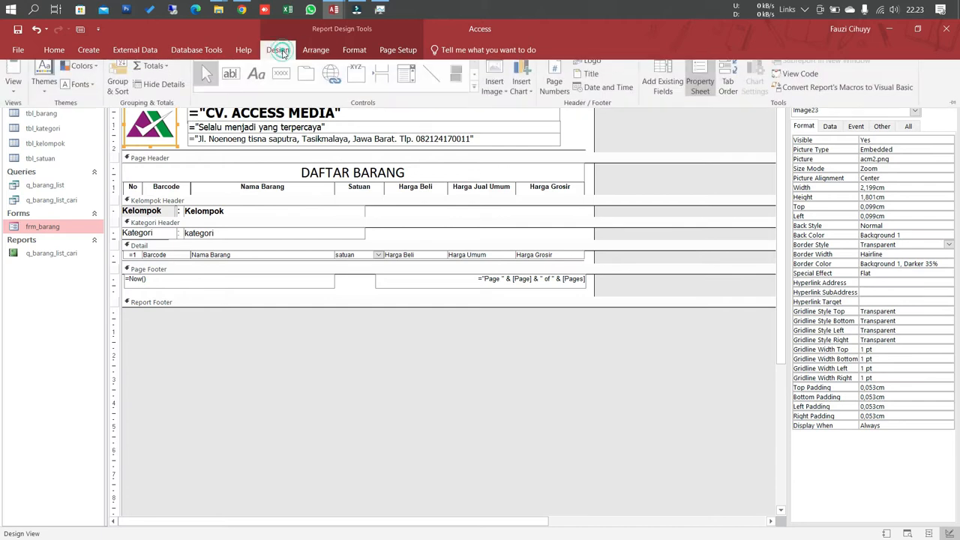
{"action": "left_click", "coordinate": [474, 96]}
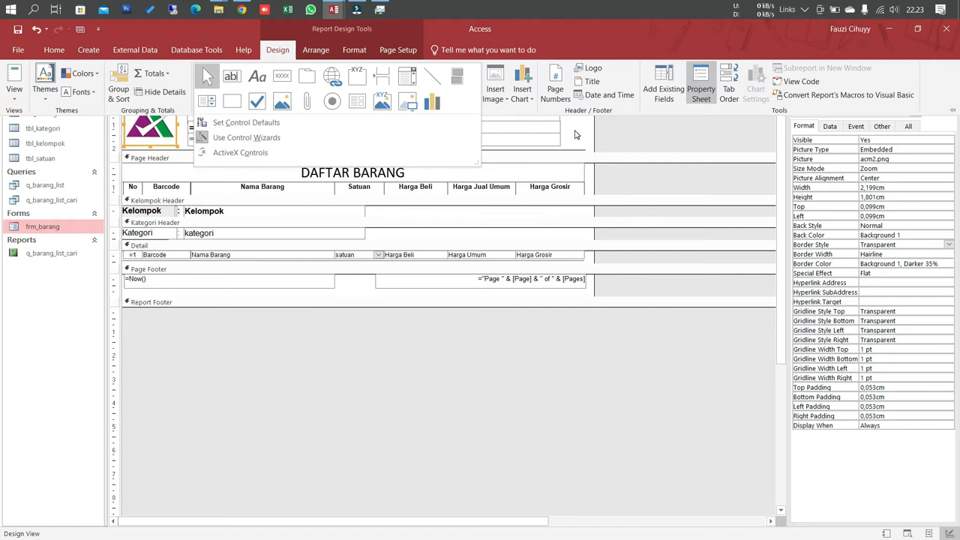
{"action": "left_click", "coordinate": [575, 130]}
{"action": "left_click", "coordinate": [422, 135]}
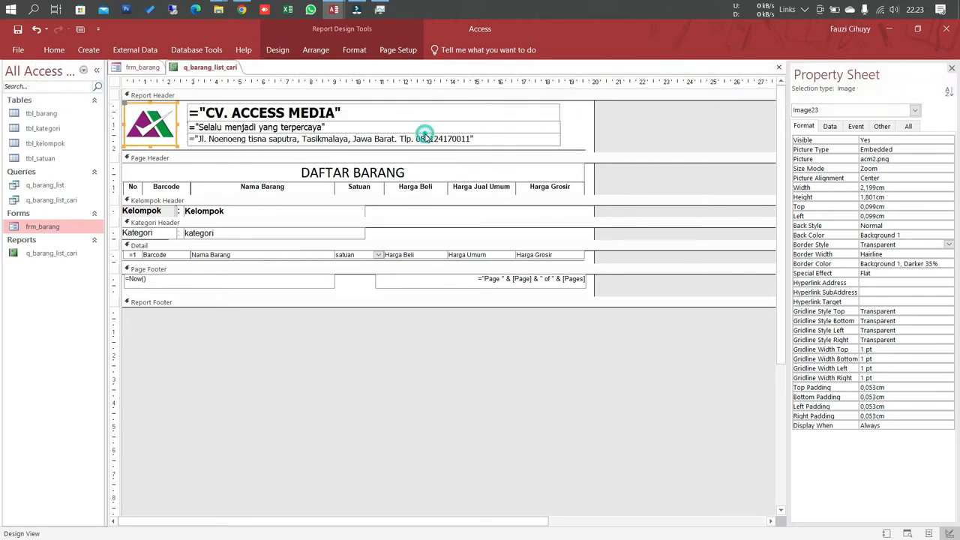
{"action": "left_click", "coordinate": [306, 110]}
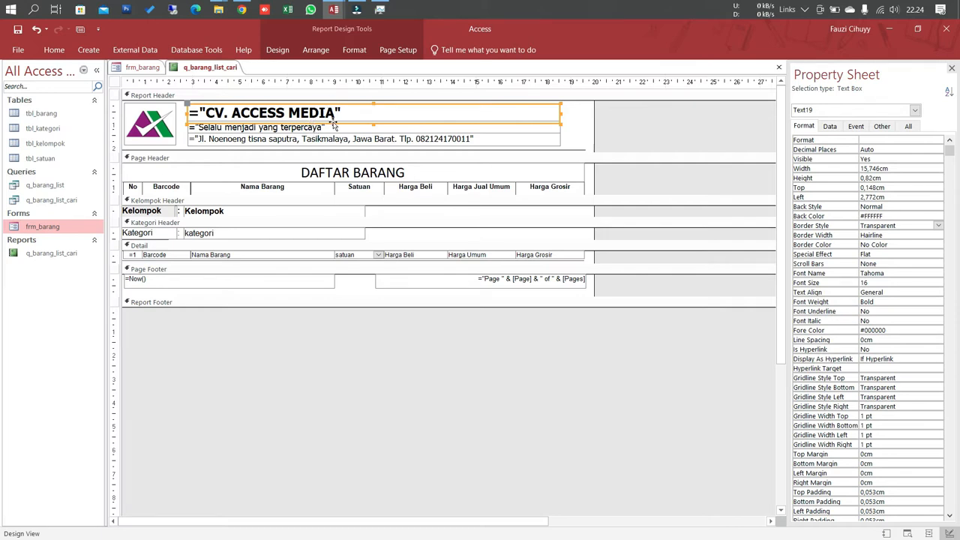
{"action": "left_click", "coordinate": [324, 130]}
{"action": "left_click", "coordinate": [322, 141]}
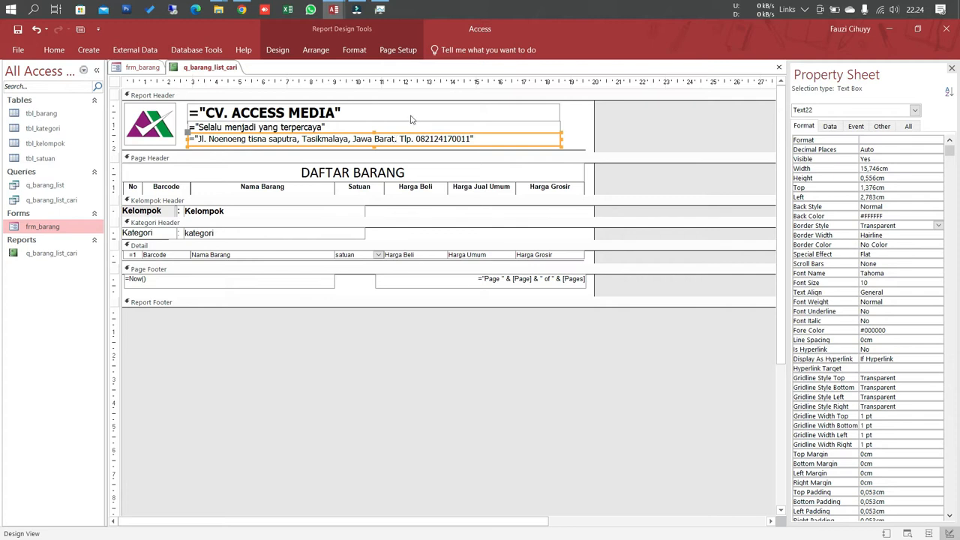
Examine the DAFTAR BARANG title and column labels in the Page Header, the Kelompok and Kategori headers, and the Detail section's Barcode field.
{"action": "left_click", "coordinate": [284, 161]}
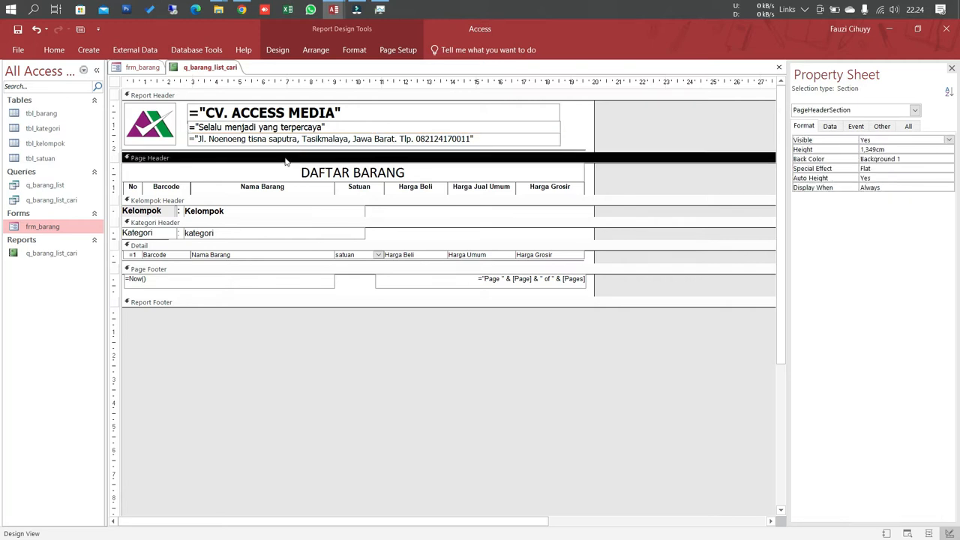
{"action": "left_click", "coordinate": [304, 171]}
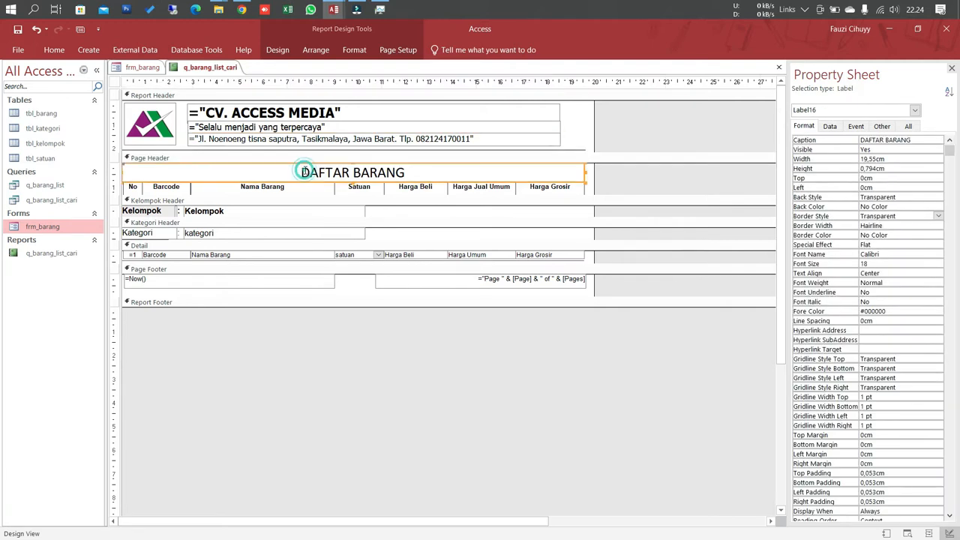
{"action": "left_click", "coordinate": [135, 191]}
{"action": "left_click", "coordinate": [164, 190]}
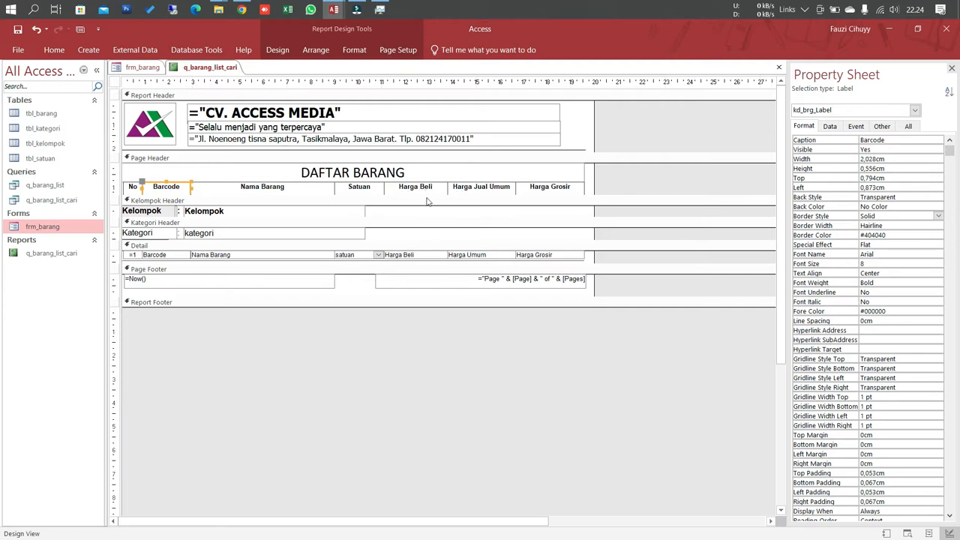
{"action": "left_click", "coordinate": [295, 200]}
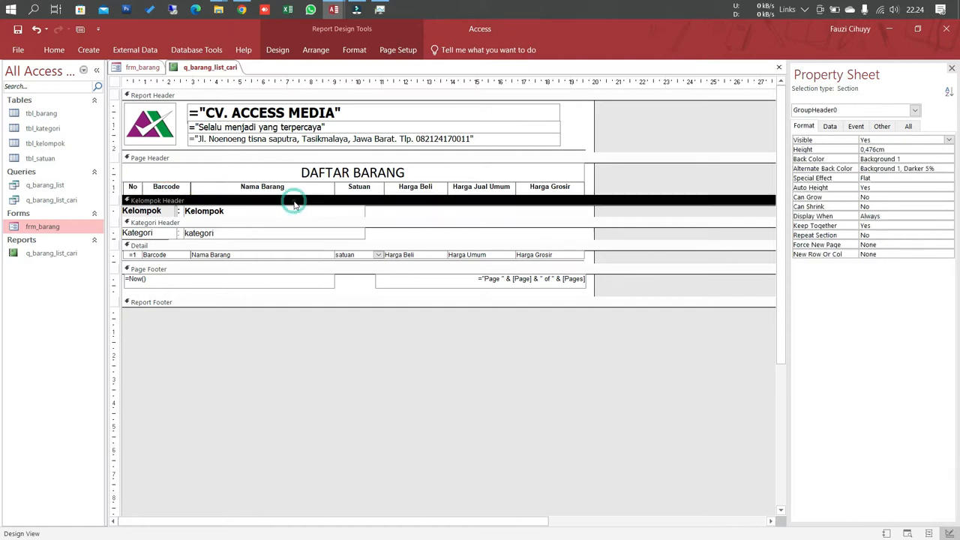
{"action": "left_click", "coordinate": [160, 223]}
{"action": "left_click", "coordinate": [161, 246]}
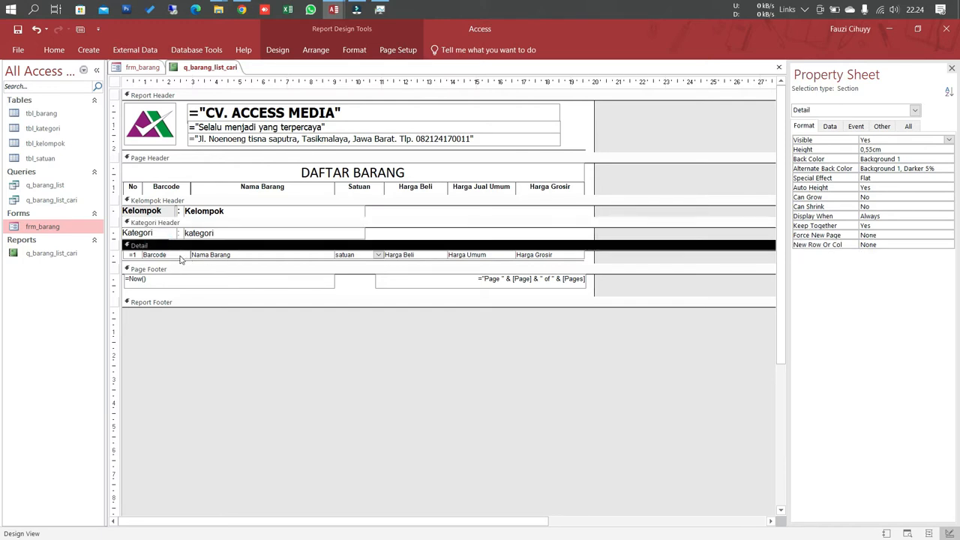
{"action": "left_click", "coordinate": [175, 255]}
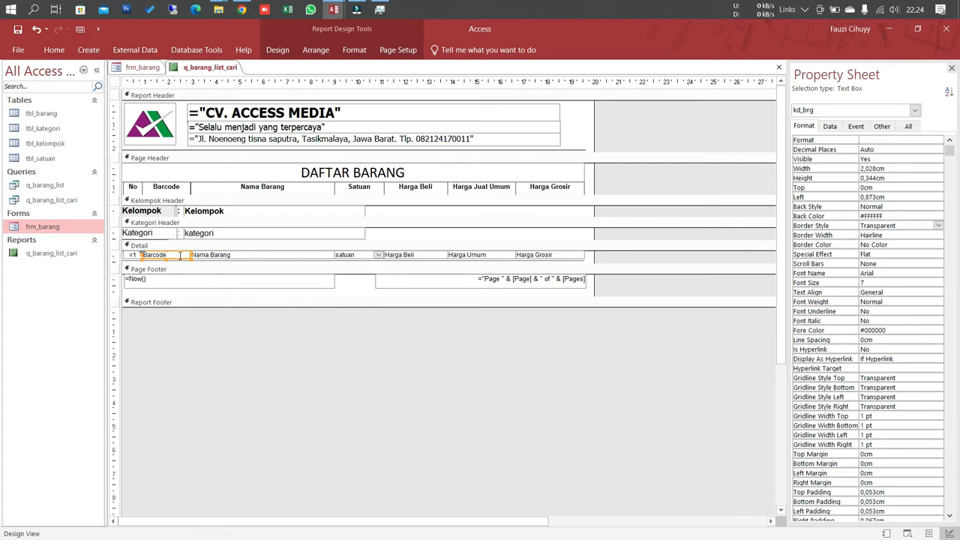
Set the Running Sum of the row-number text box under No in the Detail section to Over Group.
{"action": "left_click", "coordinate": [133, 256]}
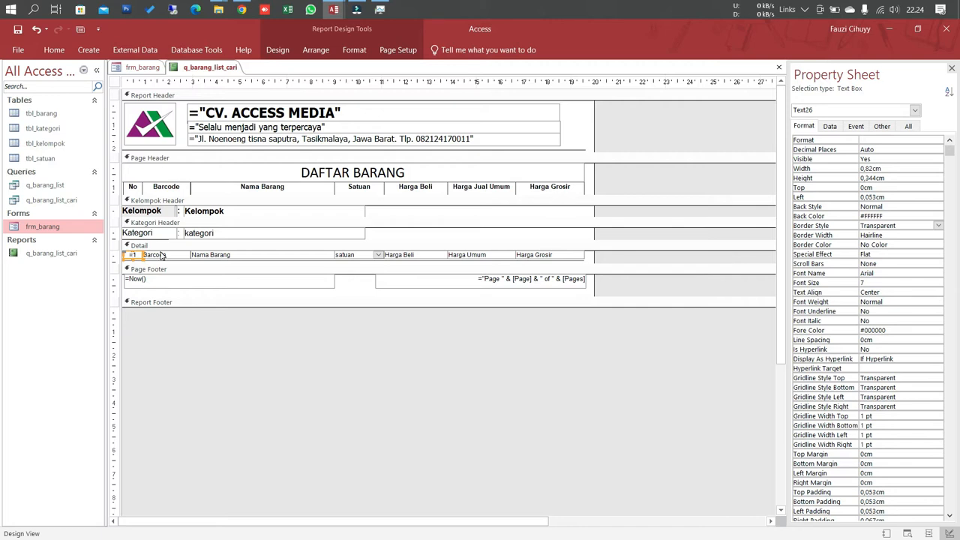
{"action": "left_click", "coordinate": [877, 129]}
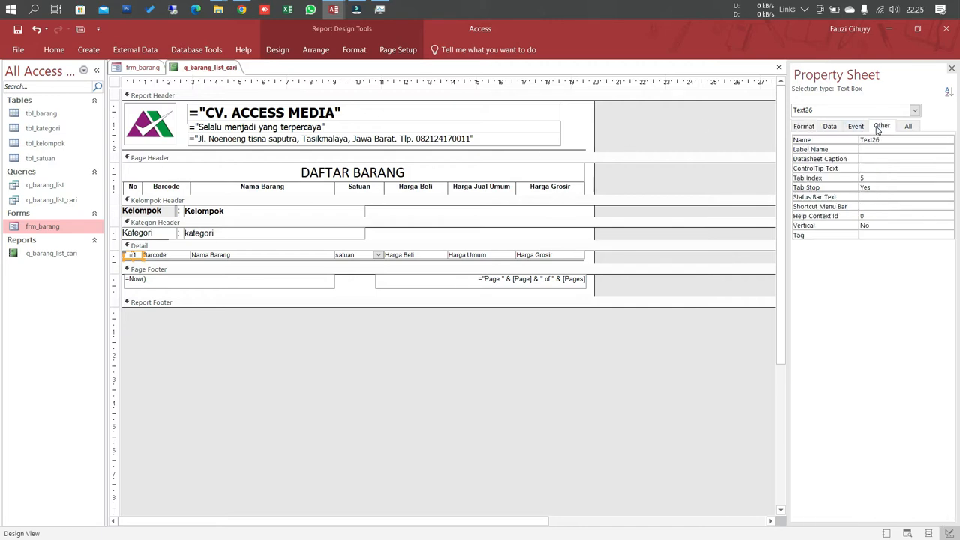
{"action": "left_click", "coordinate": [828, 128]}
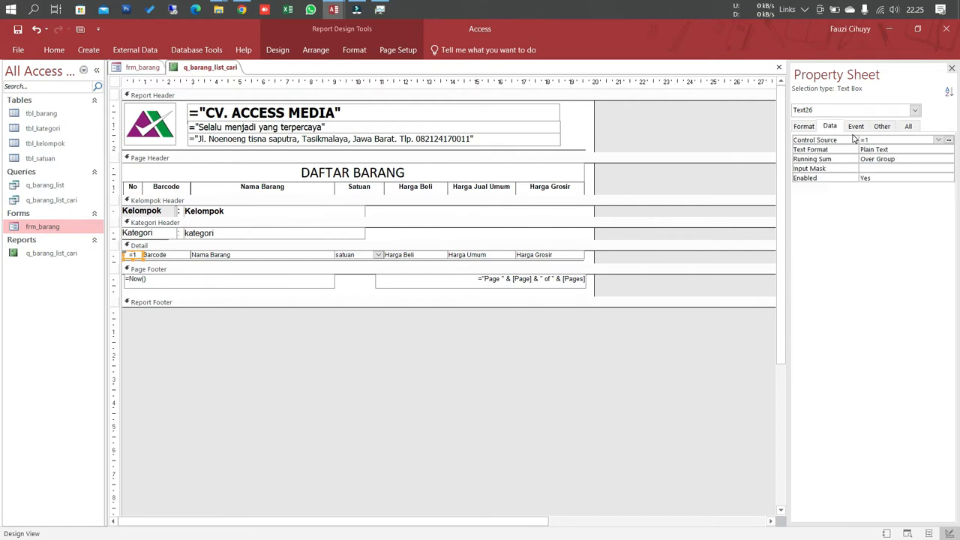
{"action": "left_click", "coordinate": [904, 159]}
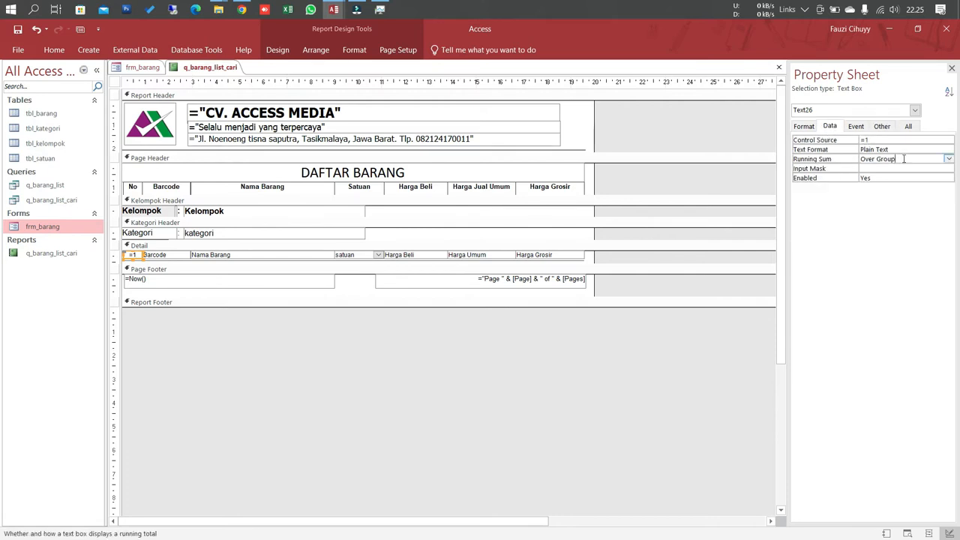
{"action": "left_click", "coordinate": [948, 160]}
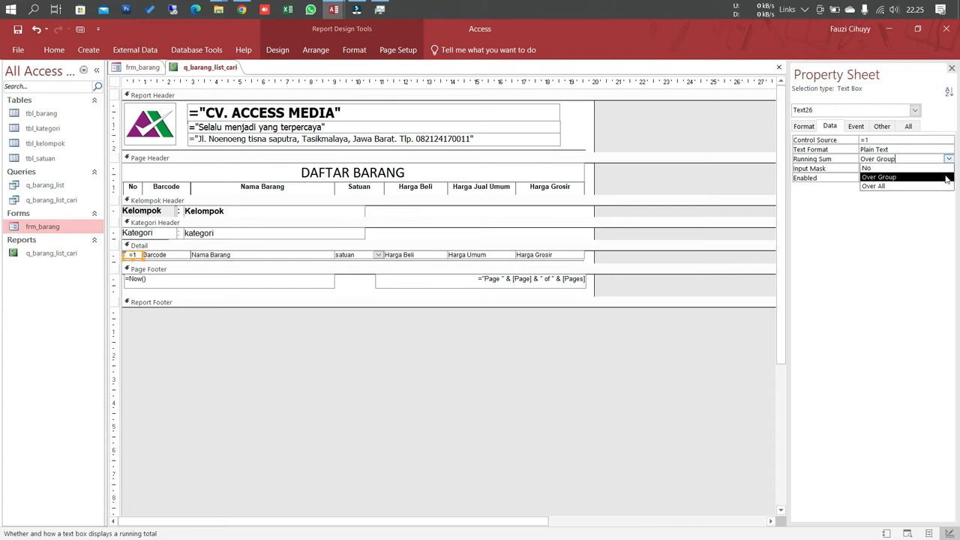
{"action": "left_click", "coordinate": [947, 177]}
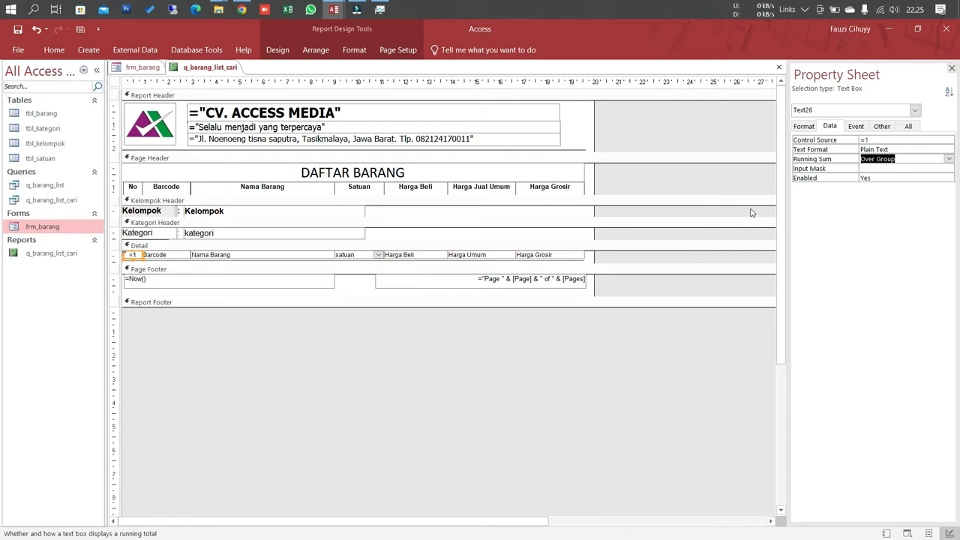
Select the row of column labels in the Page Header and examine their format properties.
{"action": "left_click", "coordinate": [695, 174]}
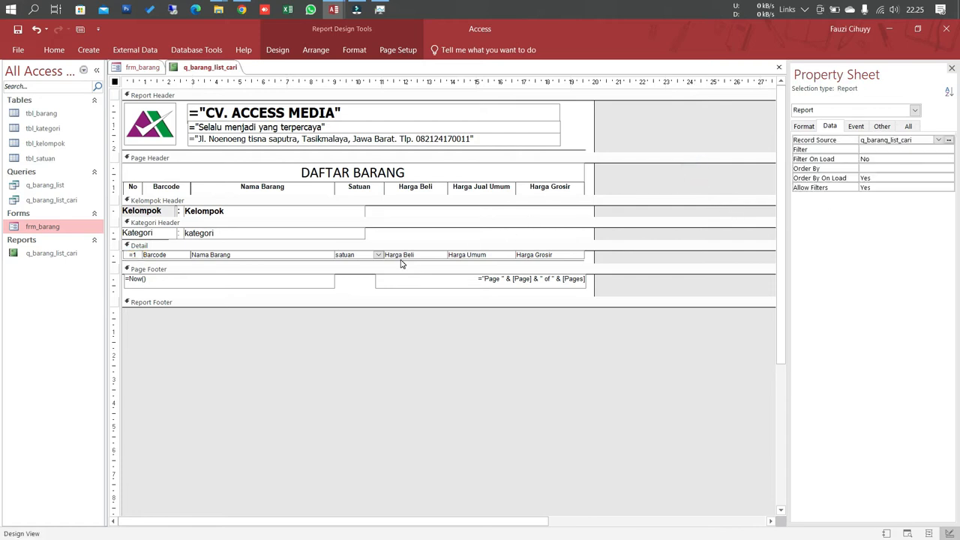
{"action": "left_click", "coordinate": [361, 281]}
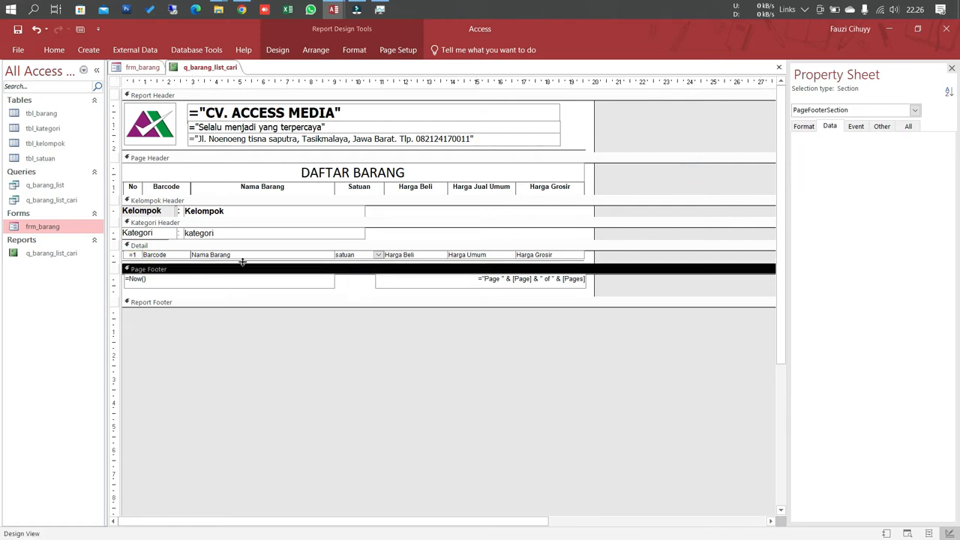
{"action": "left_click", "coordinate": [118, 187]}
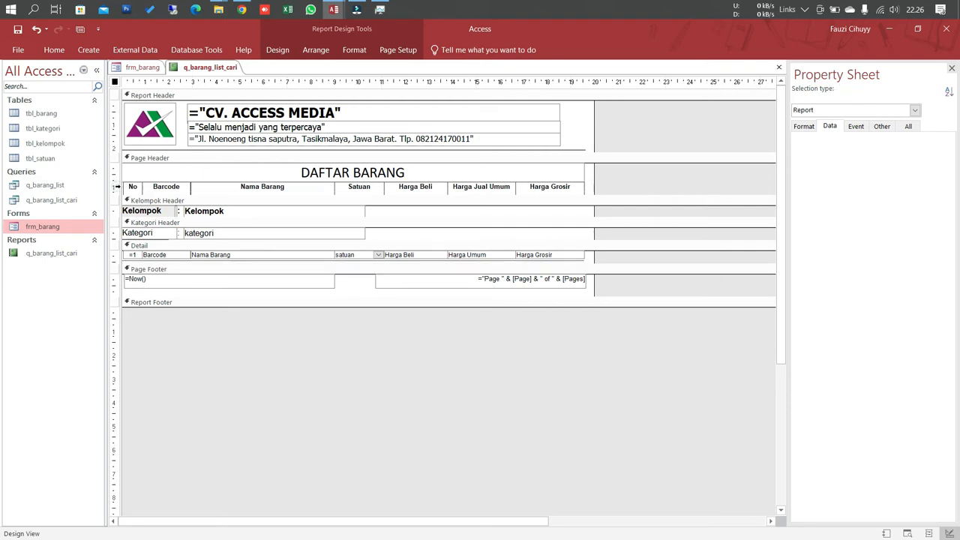
{"action": "left_click", "coordinate": [803, 126]}
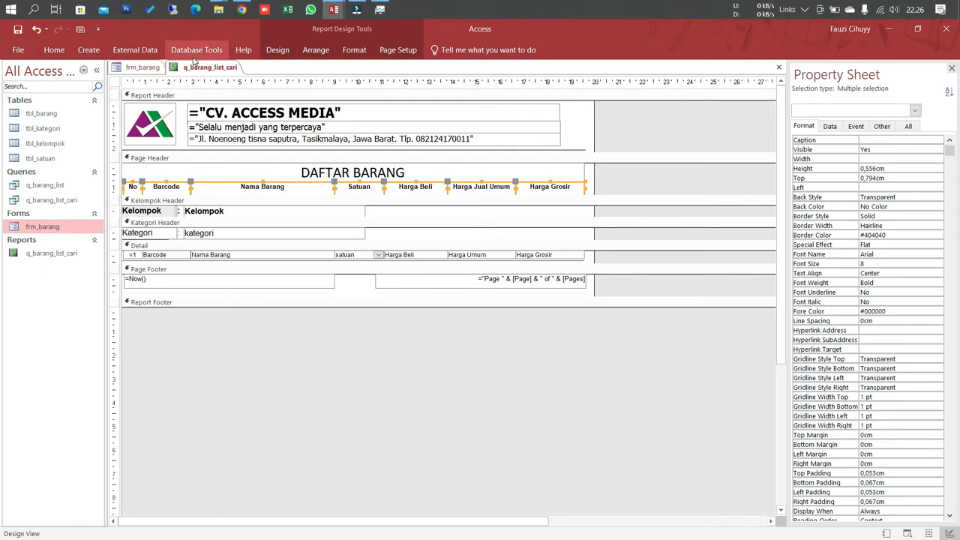
Display the report in Print Preview and inspect its page layout and row shading.
{"action": "right_click", "coordinate": [199, 69]}
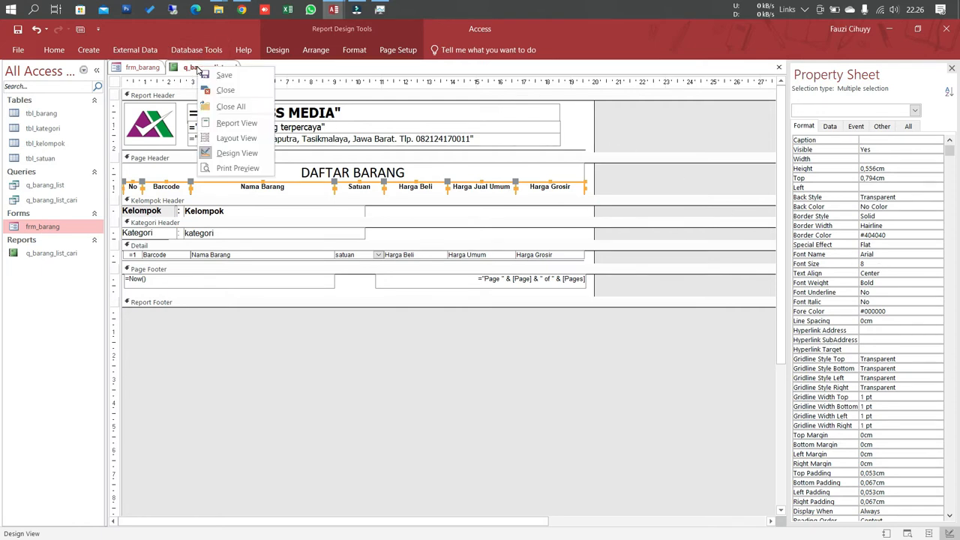
{"action": "left_click", "coordinate": [211, 166]}
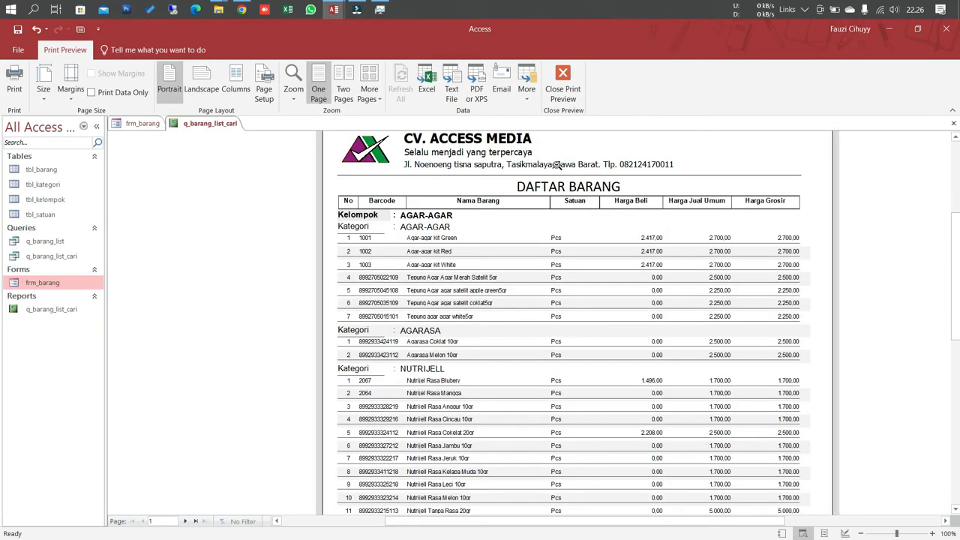
{"action": "left_click", "coordinate": [555, 164]}
{"action": "left_click", "coordinate": [663, 142]}
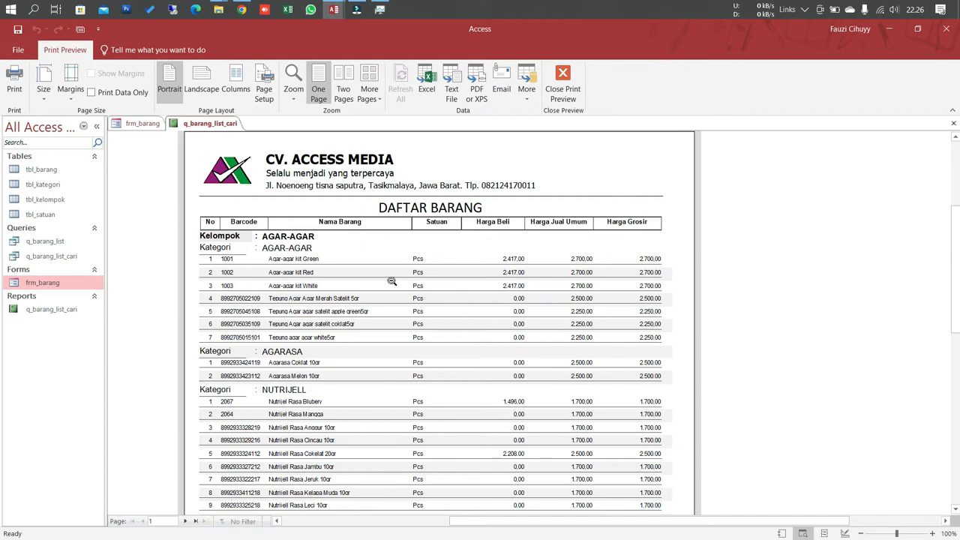
Return the report to Design View and set the Kategori Header's alternate back color to Background 1.
{"action": "right_click", "coordinate": [247, 256]}
{"action": "left_click", "coordinate": [268, 288]}
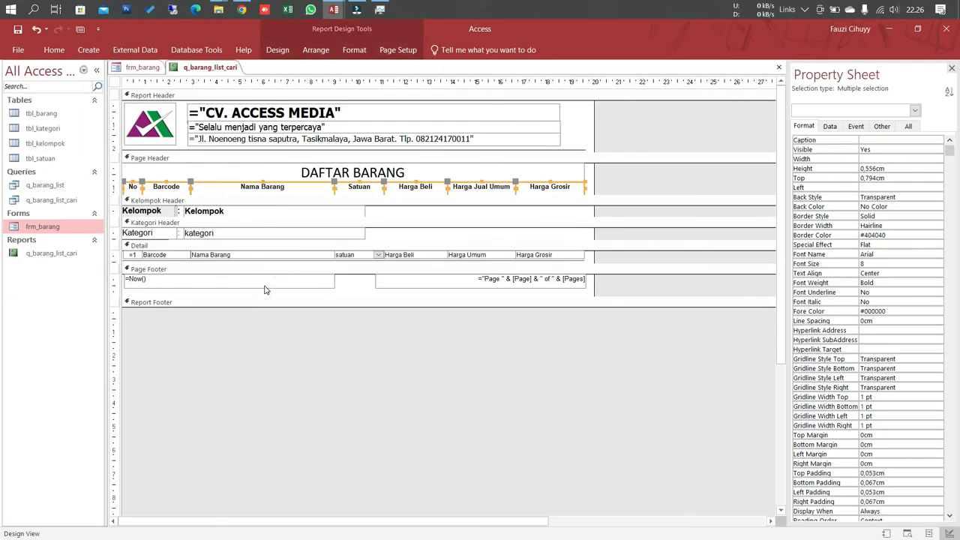
{"action": "left_click", "coordinate": [259, 223]}
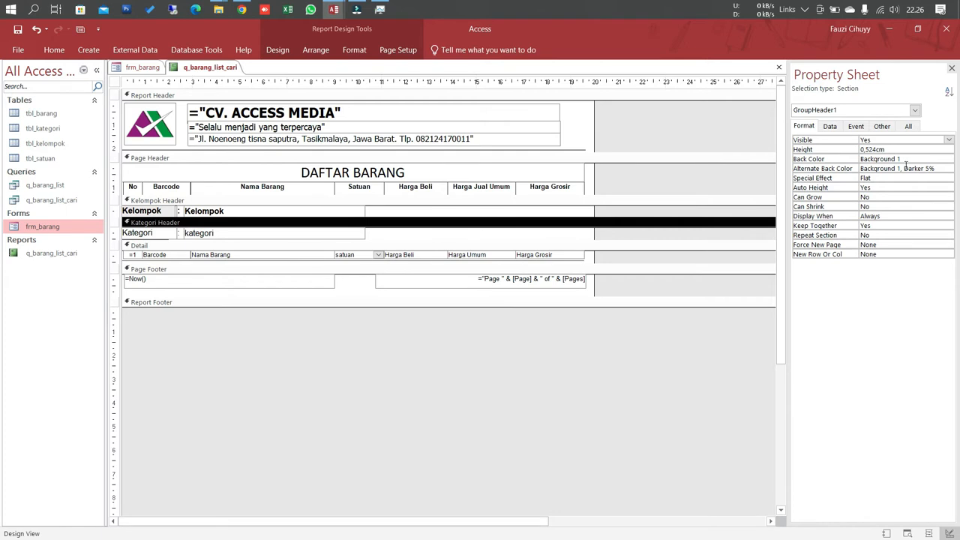
{"action": "left_click", "coordinate": [950, 169]}
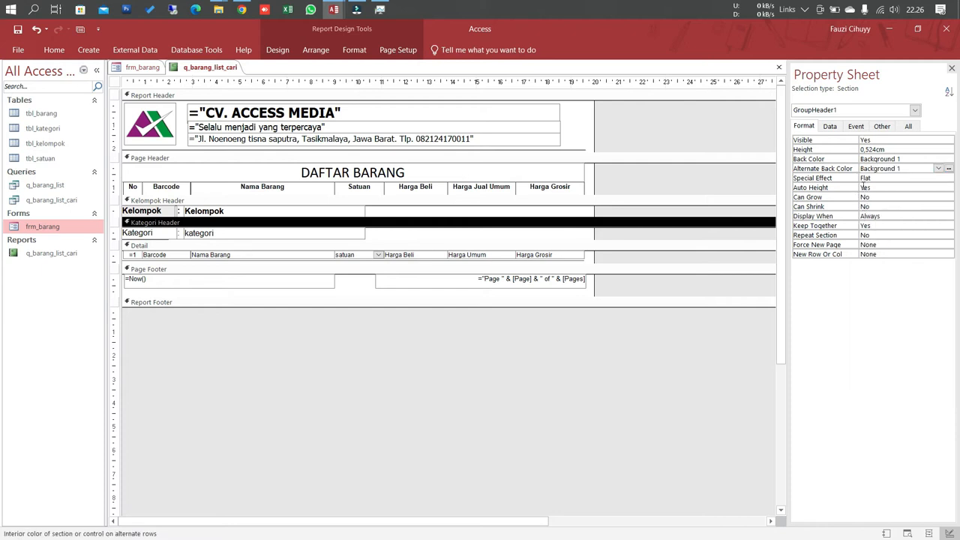
{"action": "left_click", "coordinate": [488, 322]}
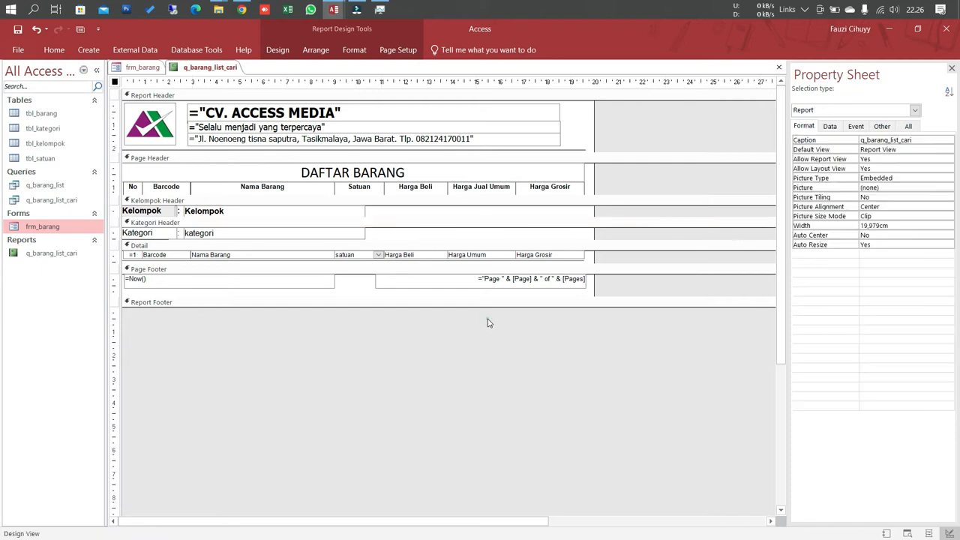
Set the Detail section's alternate back color to Background 1.
{"action": "left_click", "coordinate": [393, 247]}
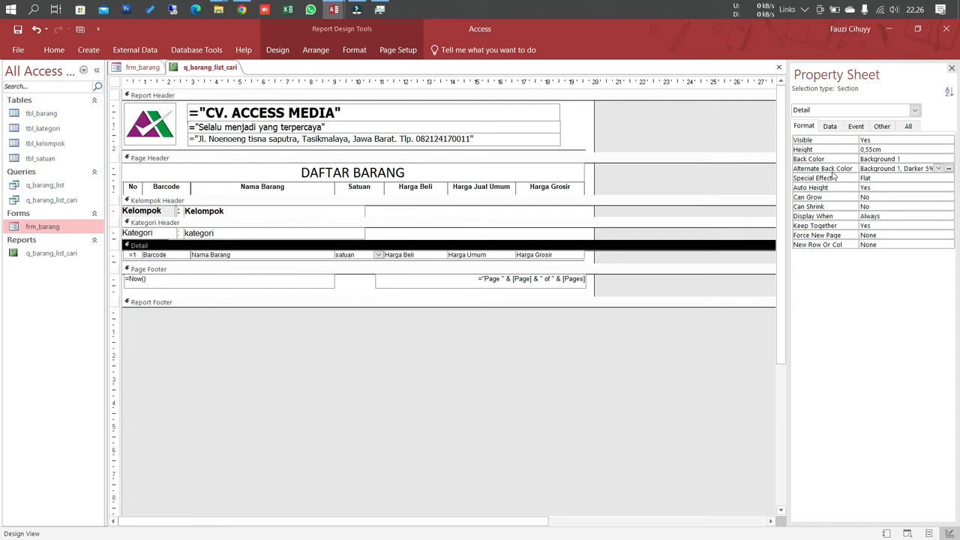
{"action": "left_click", "coordinate": [938, 169]}
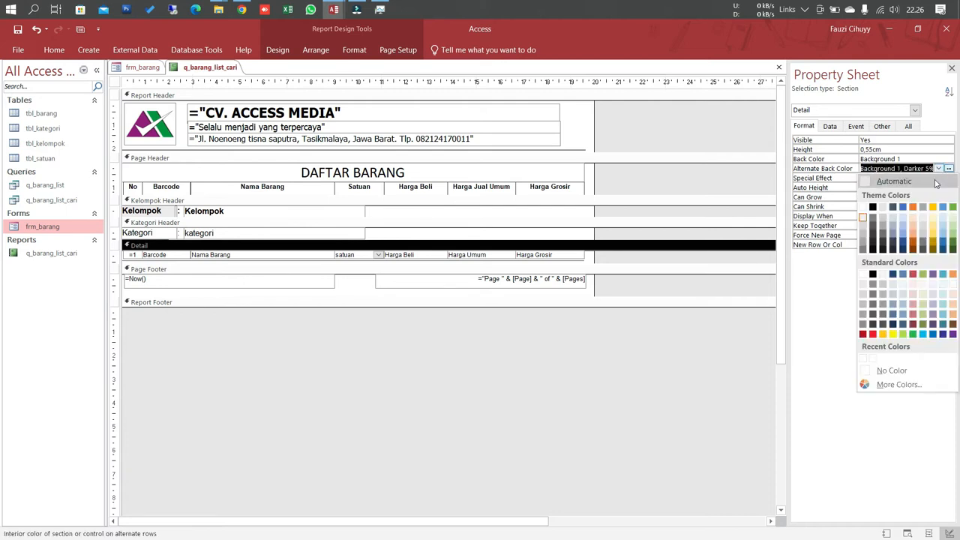
{"action": "left_click", "coordinate": [863, 208]}
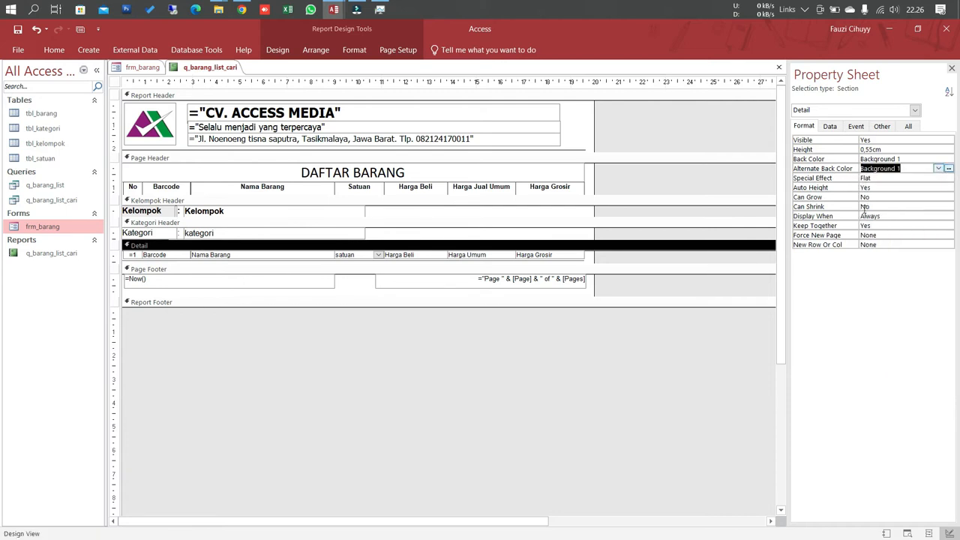
{"action": "left_click", "coordinate": [630, 366]}
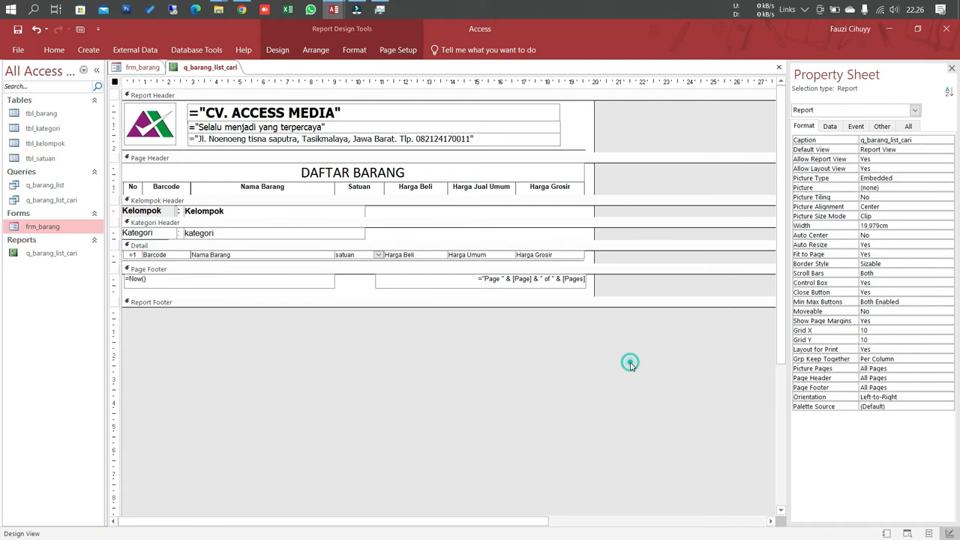
Display the report in Print Preview and check the header, group headings and item rows down the page.
{"action": "right_click", "coordinate": [197, 71]}
{"action": "left_click", "coordinate": [227, 166]}
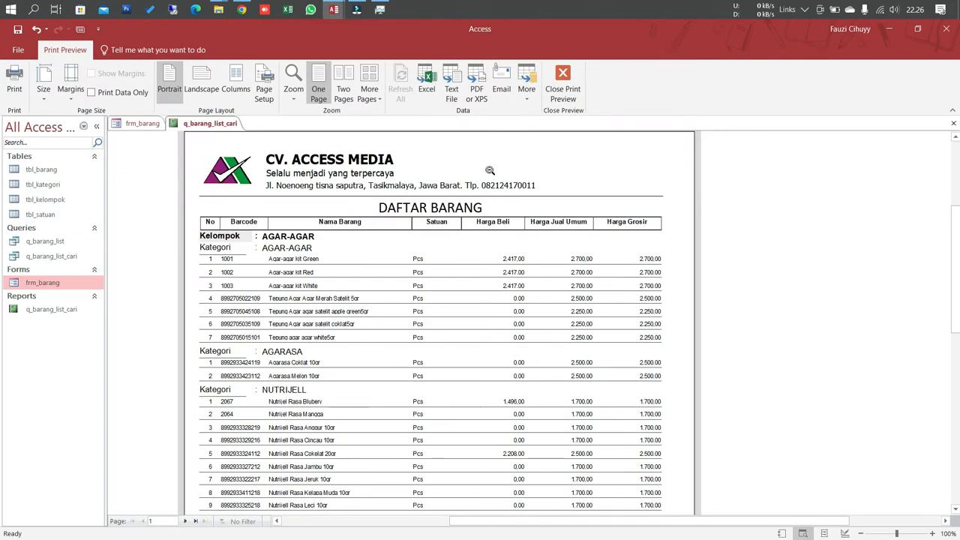
{"action": "left_click", "coordinate": [490, 170]}
{"action": "left_click", "coordinate": [618, 166]}
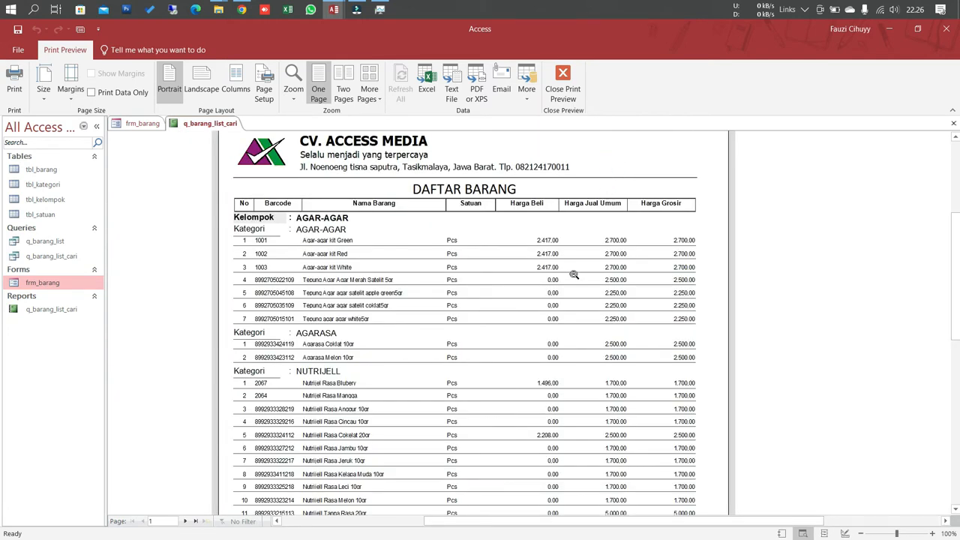
{"action": "scroll", "coordinate": [574, 275], "scroll_direction": "down", "scroll_amount": 2}
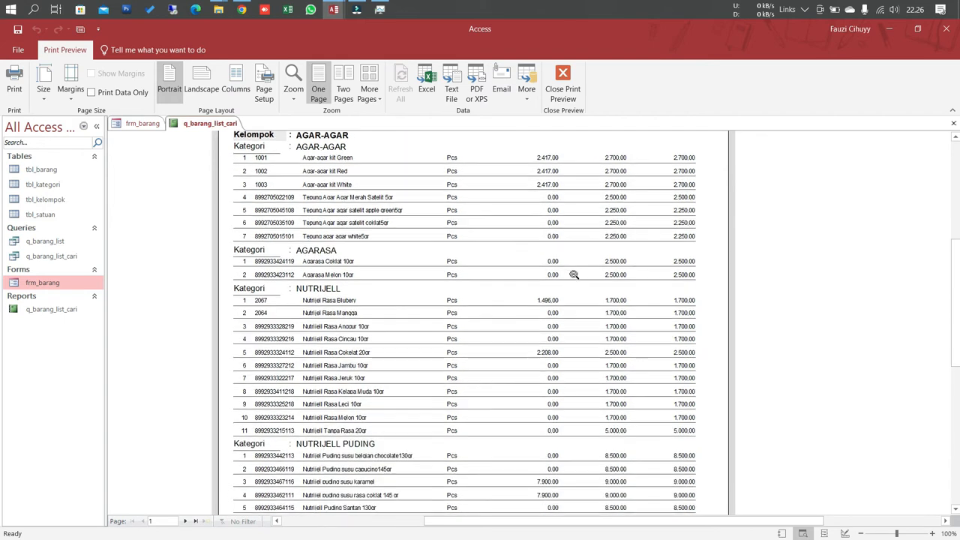
{"action": "scroll", "coordinate": [573, 275], "scroll_direction": "down", "scroll_amount": 2}
{"action": "scroll", "coordinate": [574, 276], "scroll_direction": "up", "scroll_amount": 3}
{"action": "scroll", "coordinate": [573, 275], "scroll_direction": "up", "scroll_amount": 3}
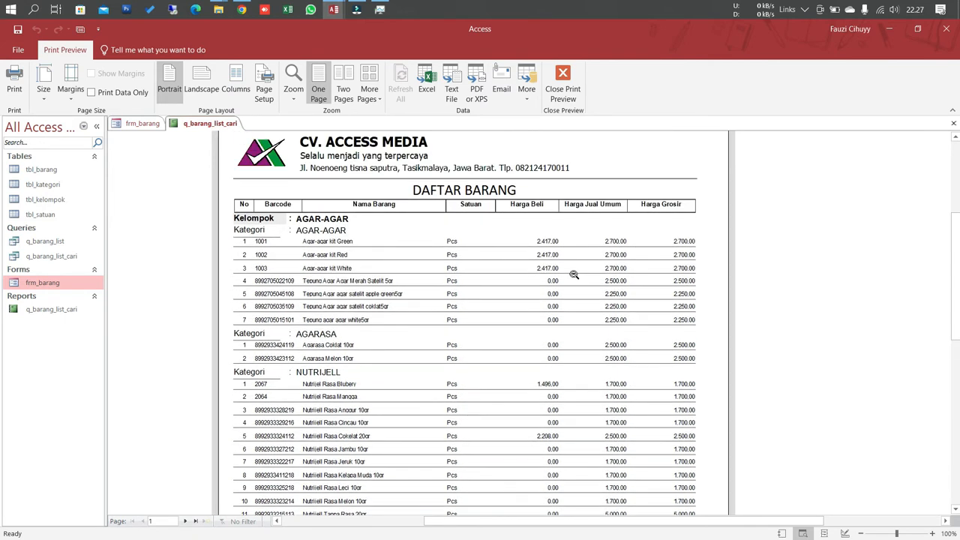
{"action": "scroll", "coordinate": [573, 275], "scroll_direction": "down", "scroll_amount": 1}
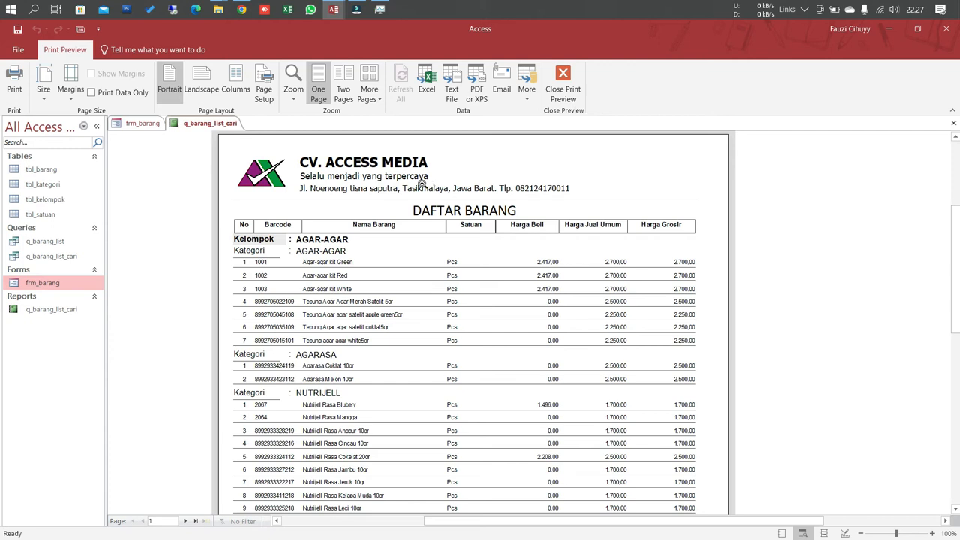
Switch the report back to Design View and set its caption to Cetak Daftar Barang.
{"action": "right_click", "coordinate": [224, 124]}
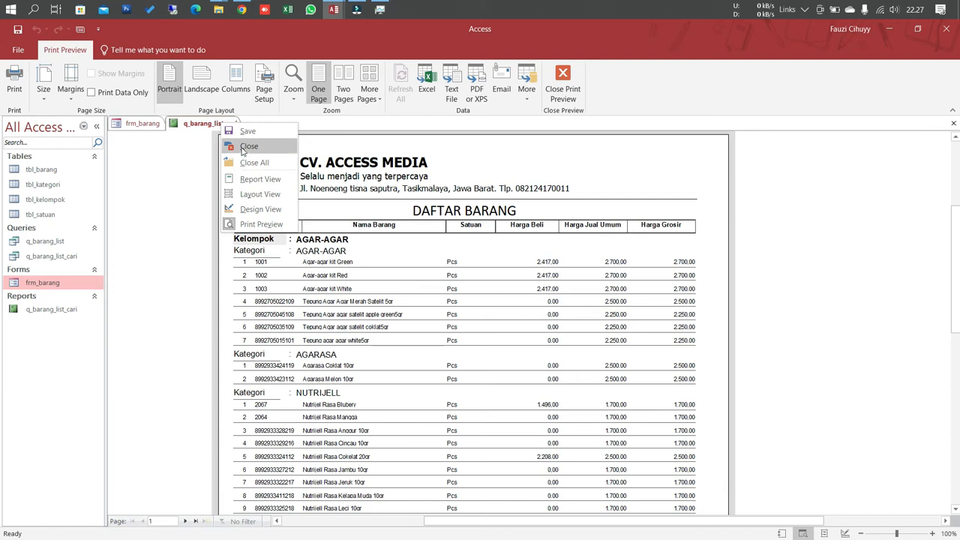
{"action": "left_click", "coordinate": [188, 123]}
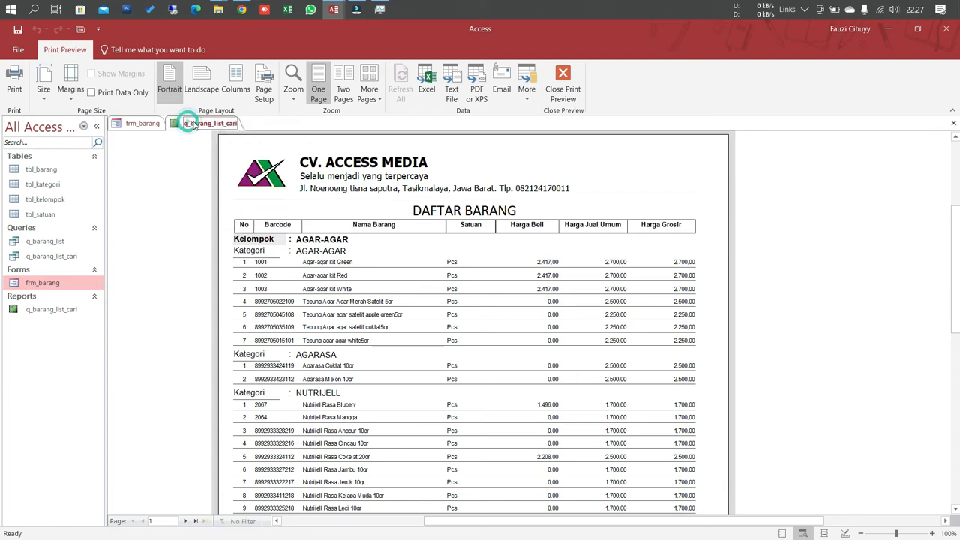
{"action": "right_click", "coordinate": [200, 125]}
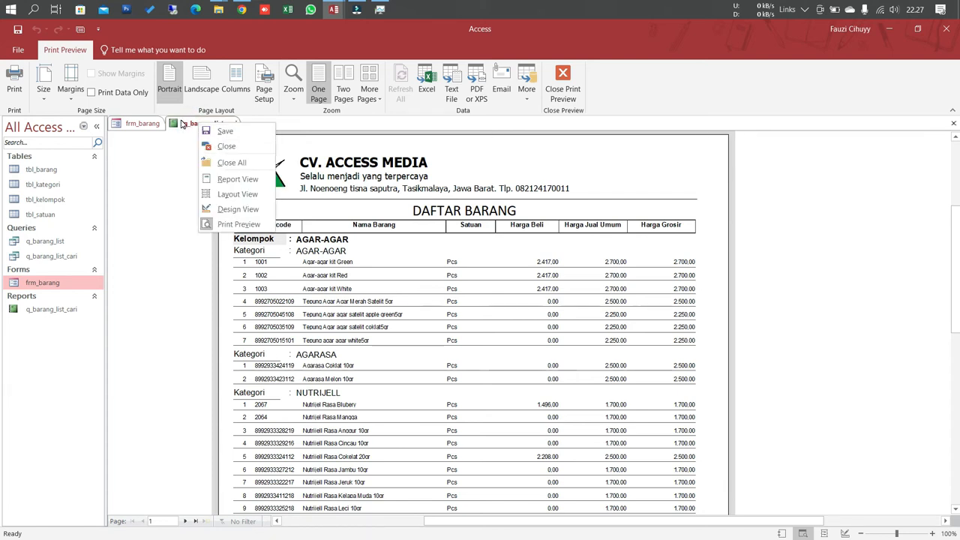
{"action": "left_click", "coordinate": [232, 209]}
{"action": "left_click", "coordinate": [605, 132]}
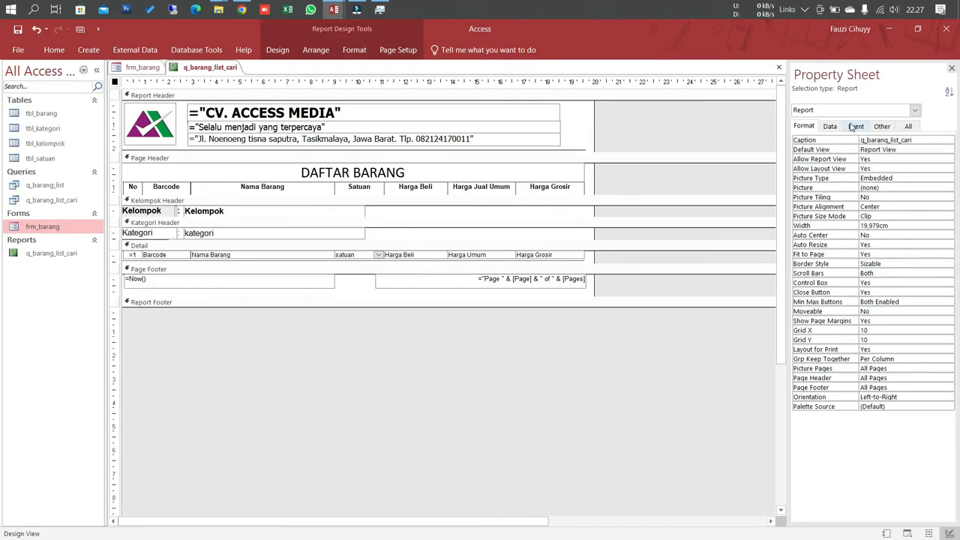
{"action": "left_click", "coordinate": [913, 142]}
{"action": "left_click_drag", "start_coordinate": [919, 142], "coordinate": [855, 136]}
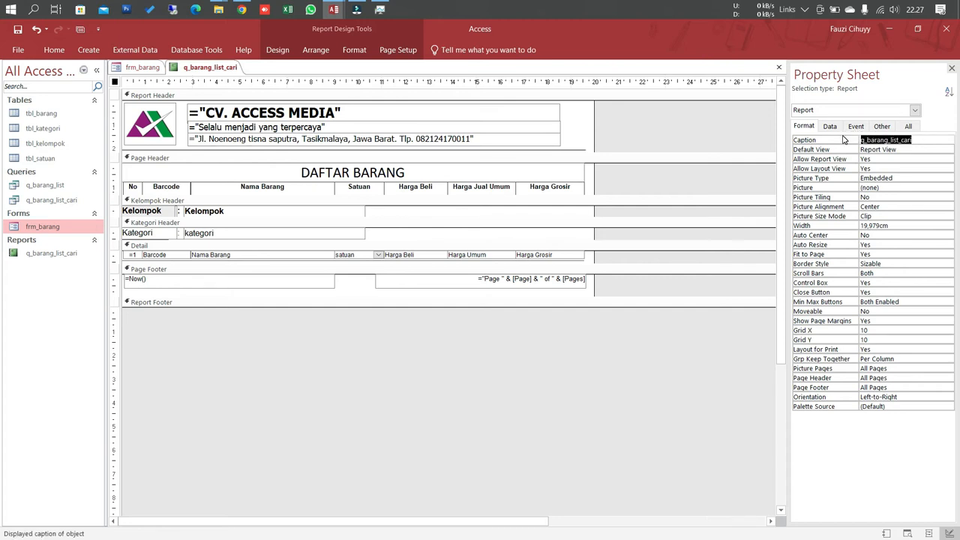
{"action": "type", "text": "Cetak Daftar Barang"}
{"action": "left_click", "coordinate": [843, 139]}
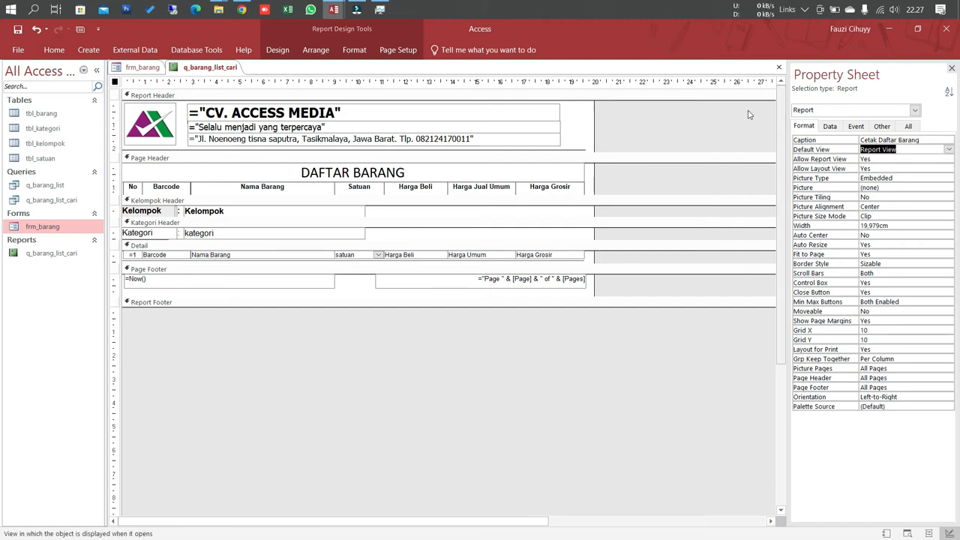
{"action": "left_click", "coordinate": [689, 118]}
{"action": "left_click", "coordinate": [278, 328]}
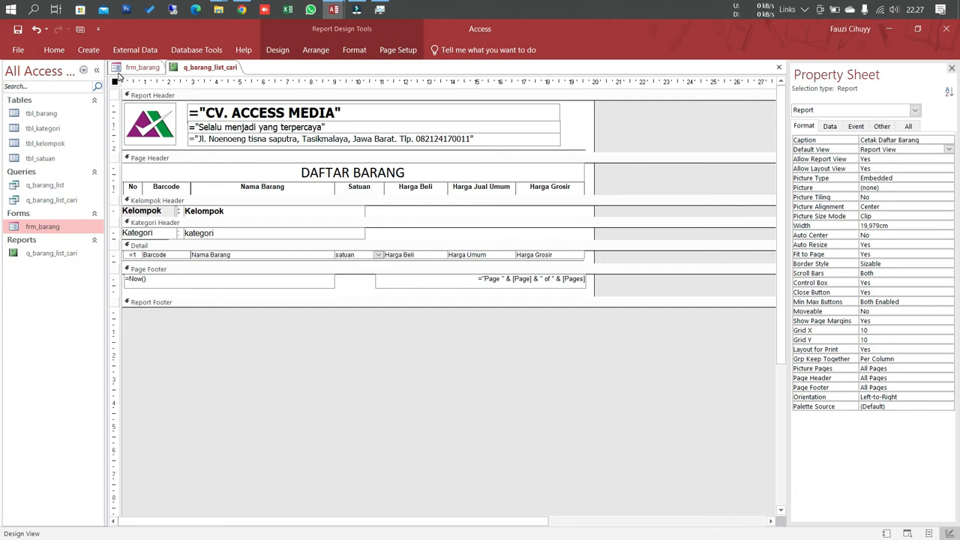
Close the q_barang_list_cari report and save its design changes.
{"action": "right_click", "coordinate": [194, 72]}
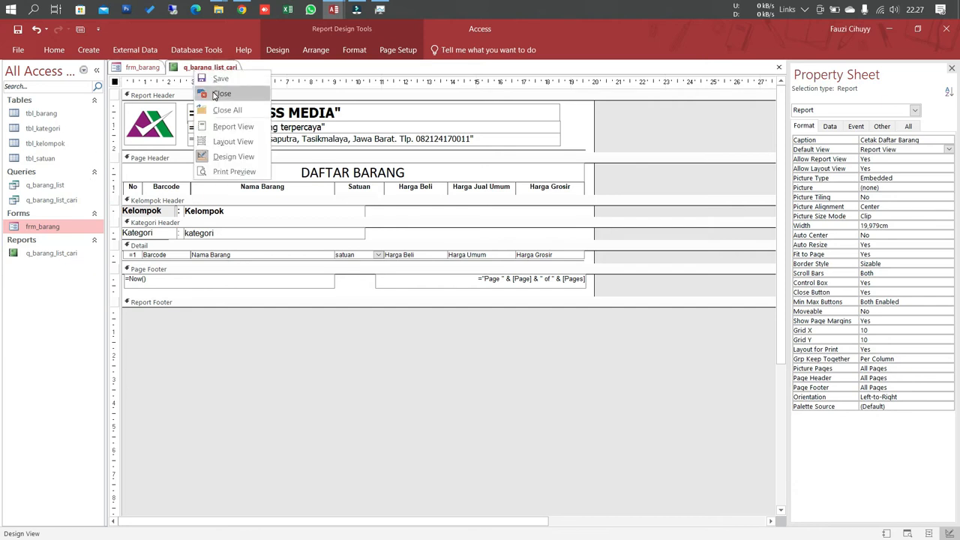
{"action": "left_click", "coordinate": [215, 95]}
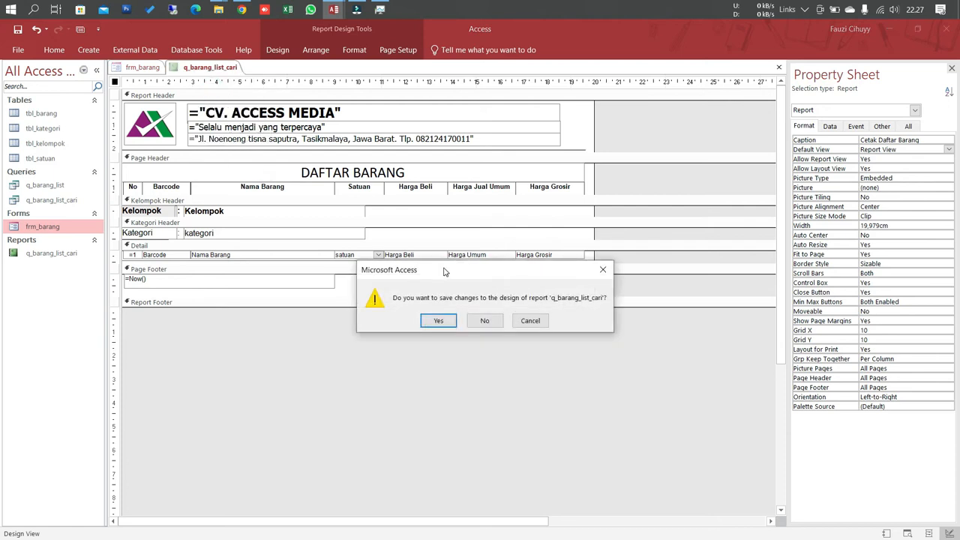
{"action": "left_click", "coordinate": [438, 321]}
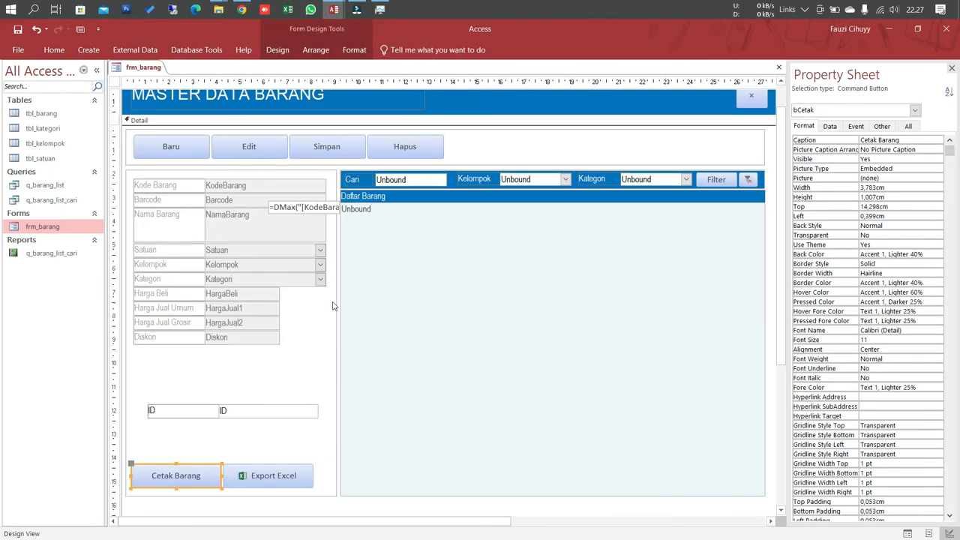
Assign [Event Procedure] to the On Click event of the Cetak Barang button on frm_barang.
{"action": "left_click", "coordinate": [302, 348]}
{"action": "scroll", "coordinate": [300, 347], "scroll_direction": "down", "scroll_amount": 4}
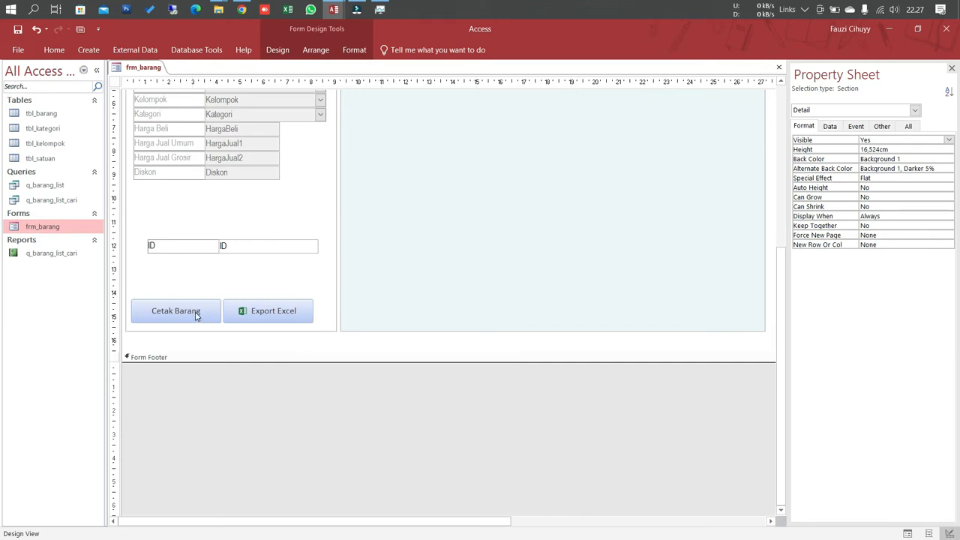
{"action": "left_click", "coordinate": [195, 311]}
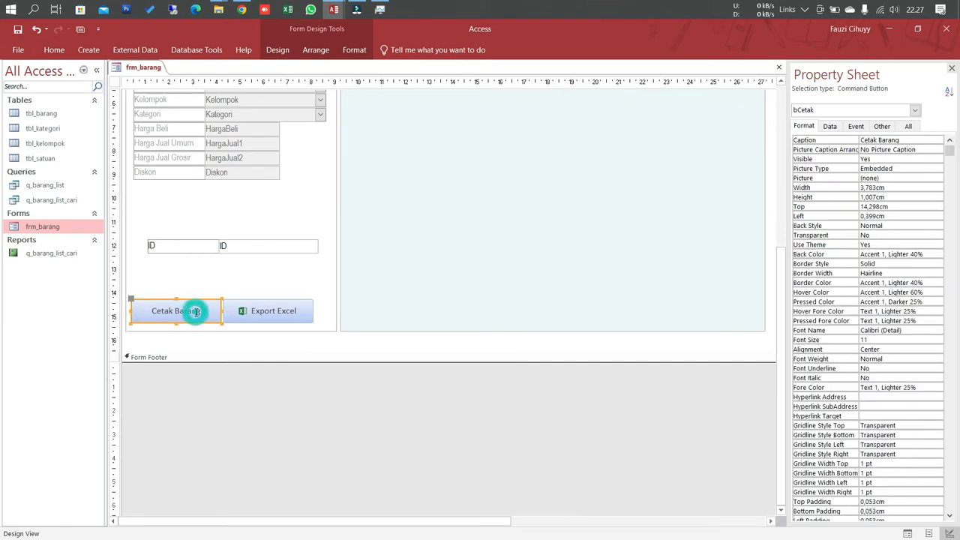
{"action": "left_click", "coordinate": [863, 127]}
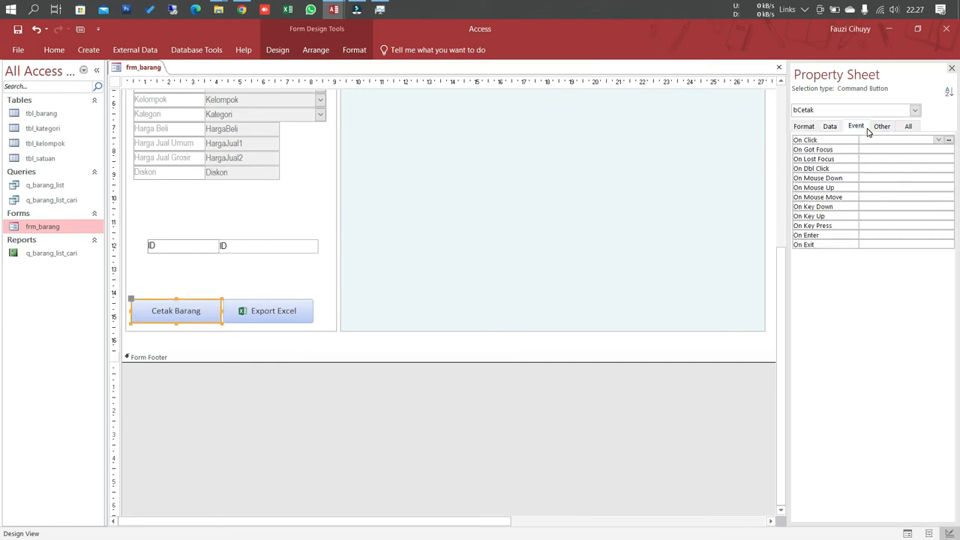
{"action": "left_click", "coordinate": [938, 140]}
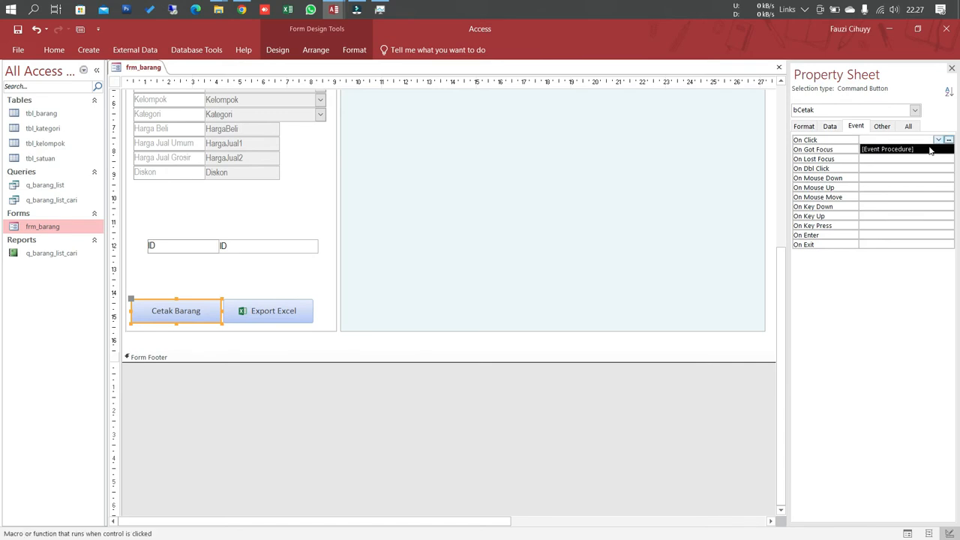
{"action": "left_click", "coordinate": [930, 150]}
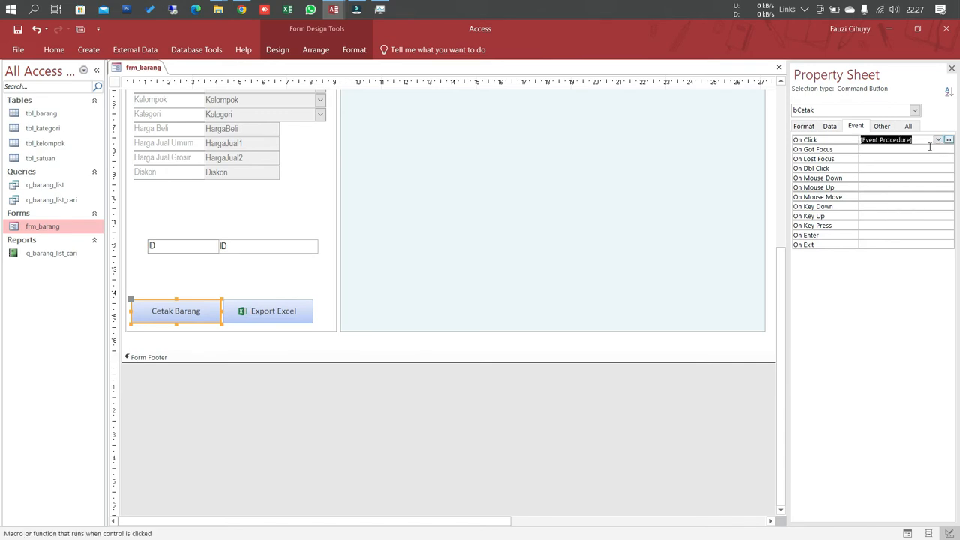
Add On Error Resume Next and start a DoCmd.OpenReport statement in the Cetak Barang button's click procedure.
{"action": "left_click", "coordinate": [949, 141]}
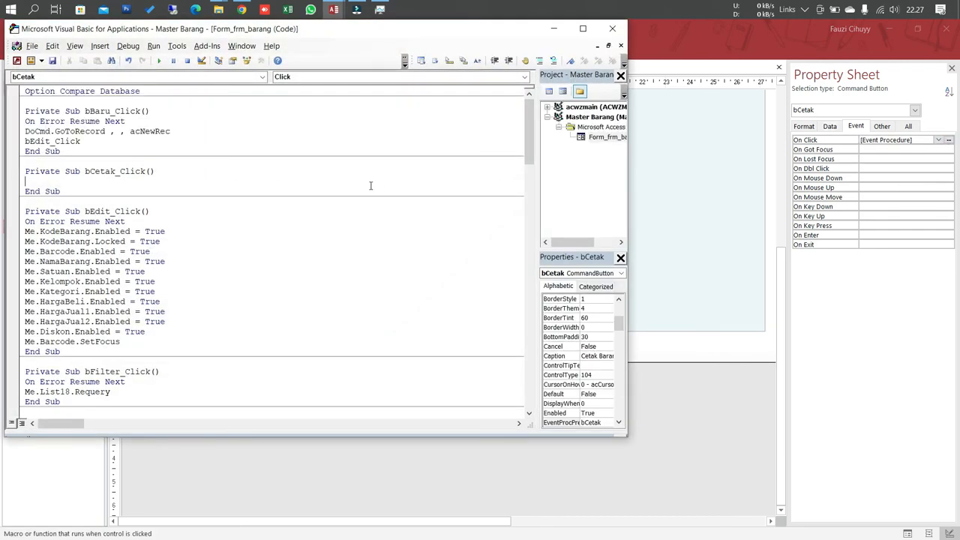
{"action": "type", "text": "on error resume next"}
{"action": "key", "text": "Return"}
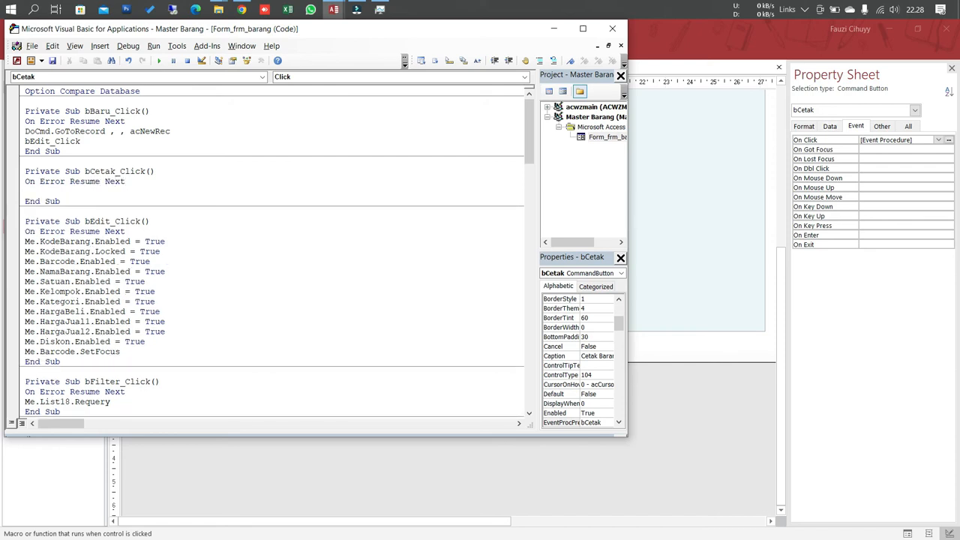
{"action": "type", "text": "docmd."}
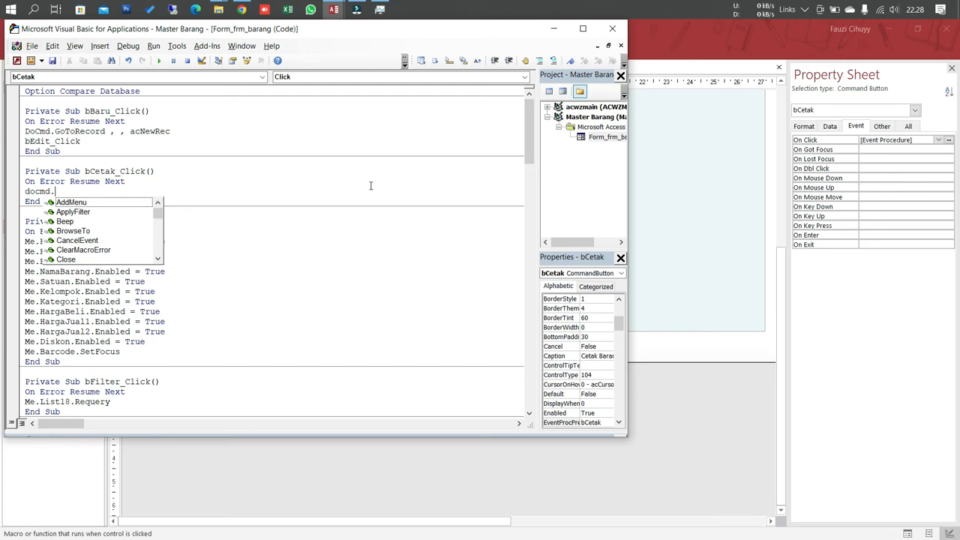
{"action": "type", "text": "openr "}
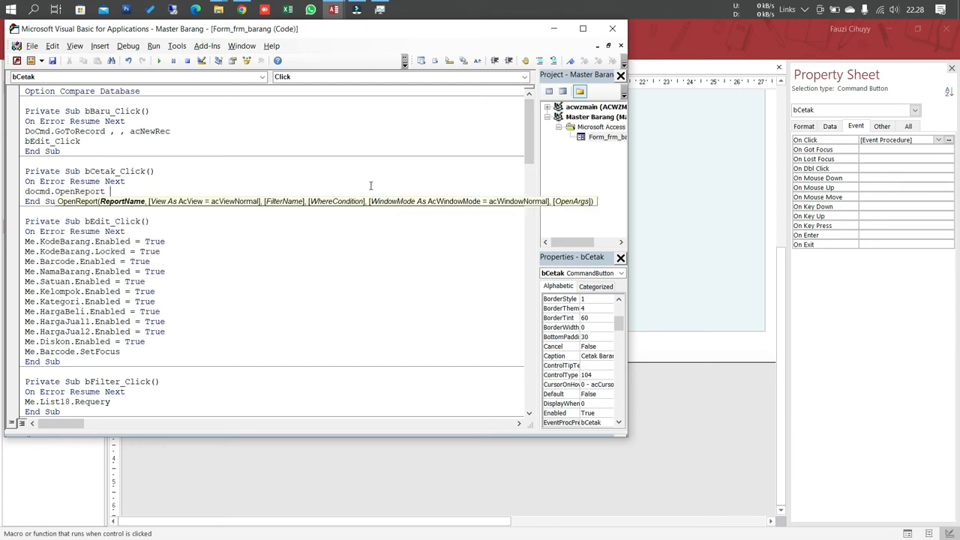
{"action": "type", "text": ","}
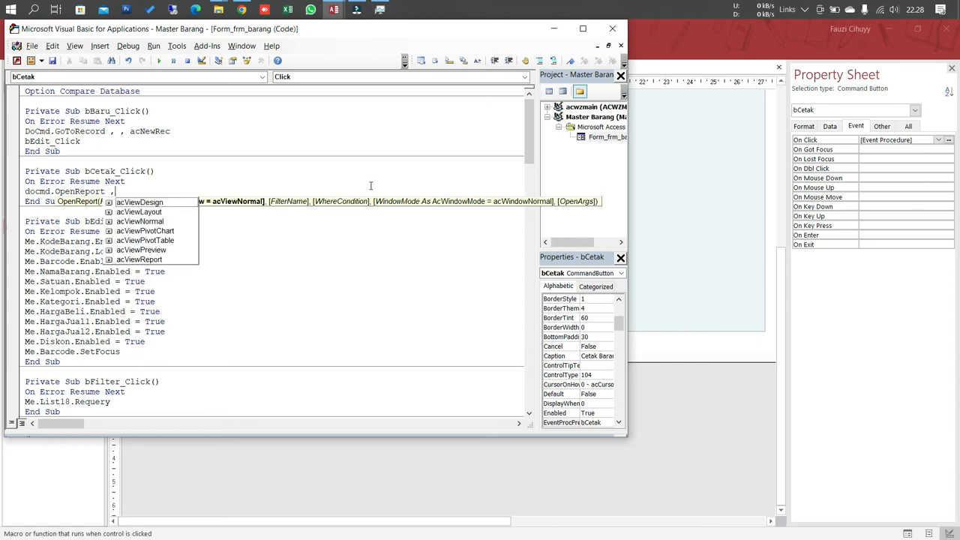
{"action": "key", "text": "BackSpace"}
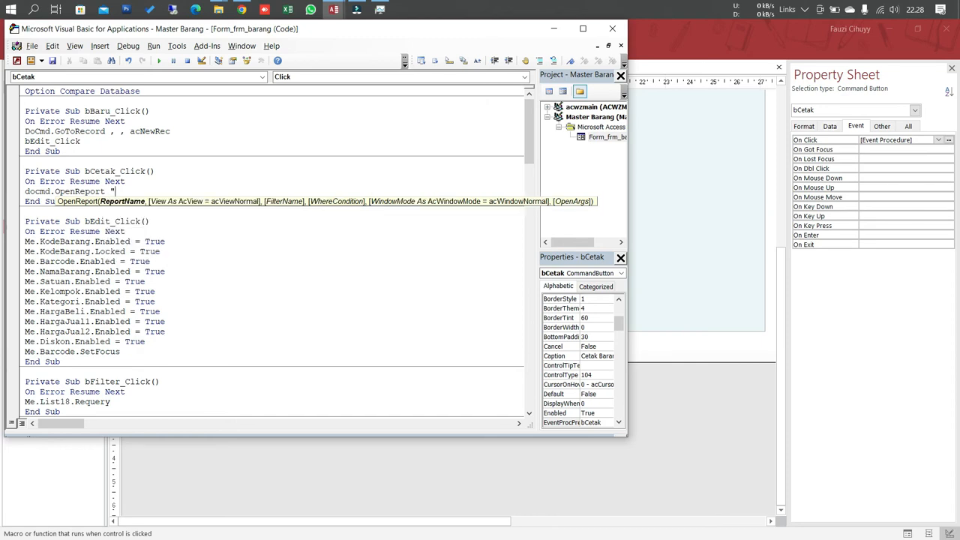
Rename the q_barang_list_cari report as rpt_barang, leaving the query of the same name alone.
{"action": "left_click_drag", "start_coordinate": [377, 30], "coordinate": [612, 69]}
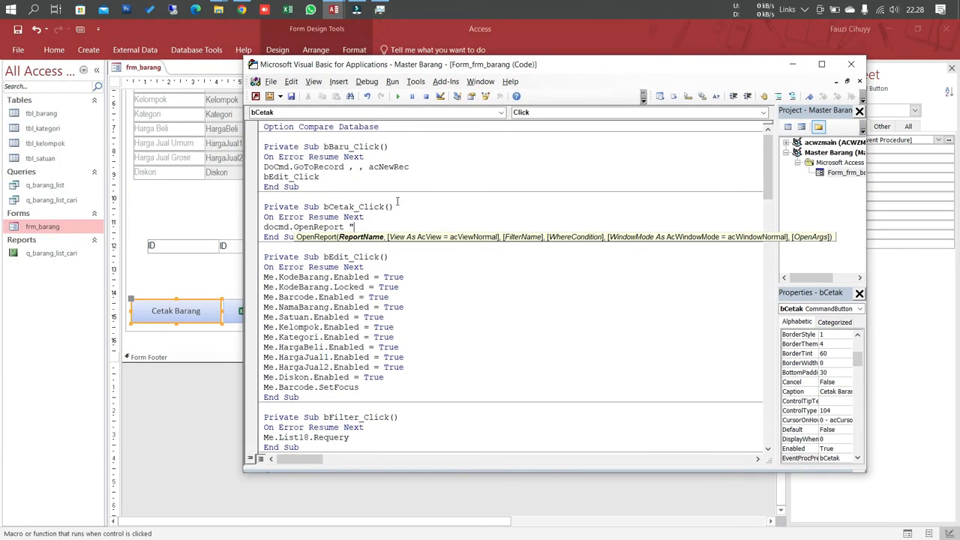
{"action": "left_click", "coordinate": [55, 283]}
{"action": "left_click", "coordinate": [51, 255]}
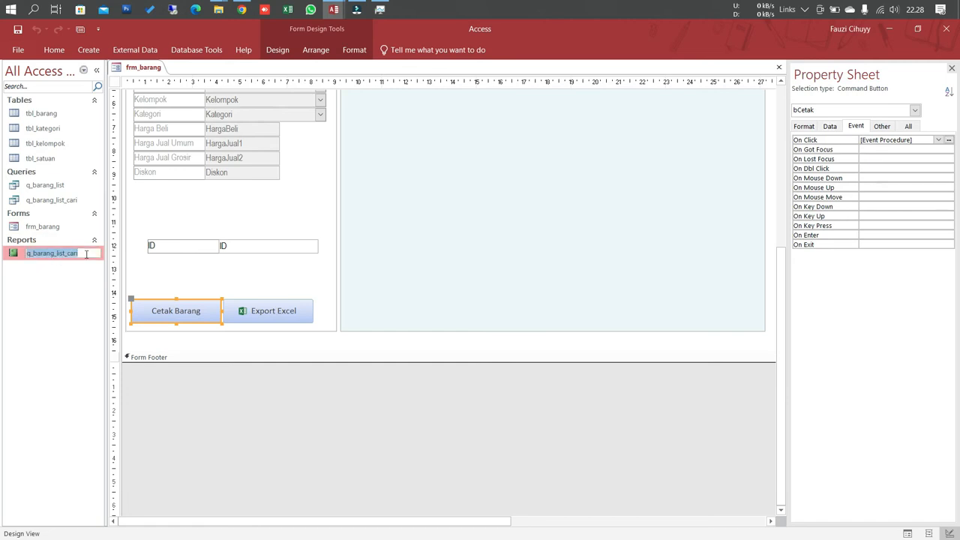
{"action": "type", "text": "rpt_barang"}
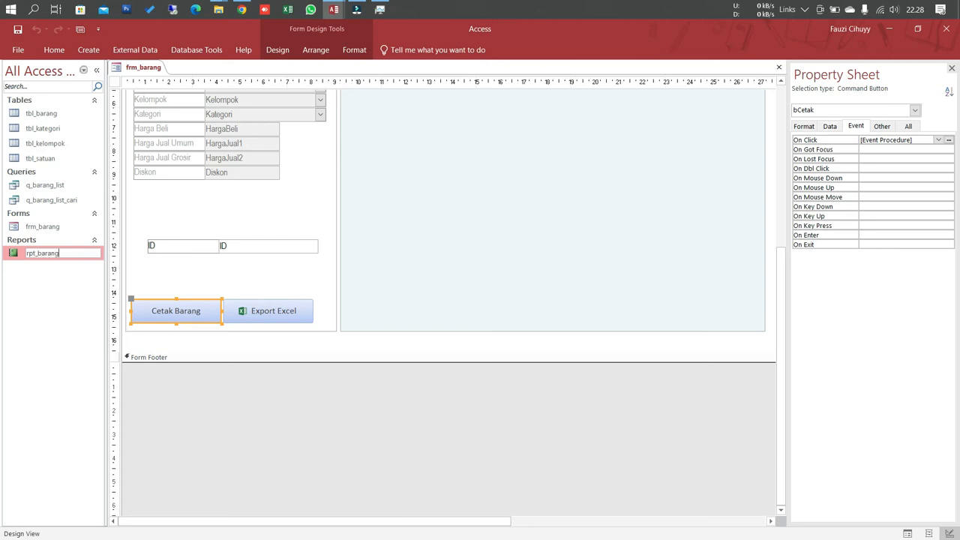
{"action": "key", "text": "Return"}
Complete the OpenReport statement in bCetak_Click with the report name "rpt_barang" and the view acViewPreview.
{"action": "key", "text": "alt+Tab"}
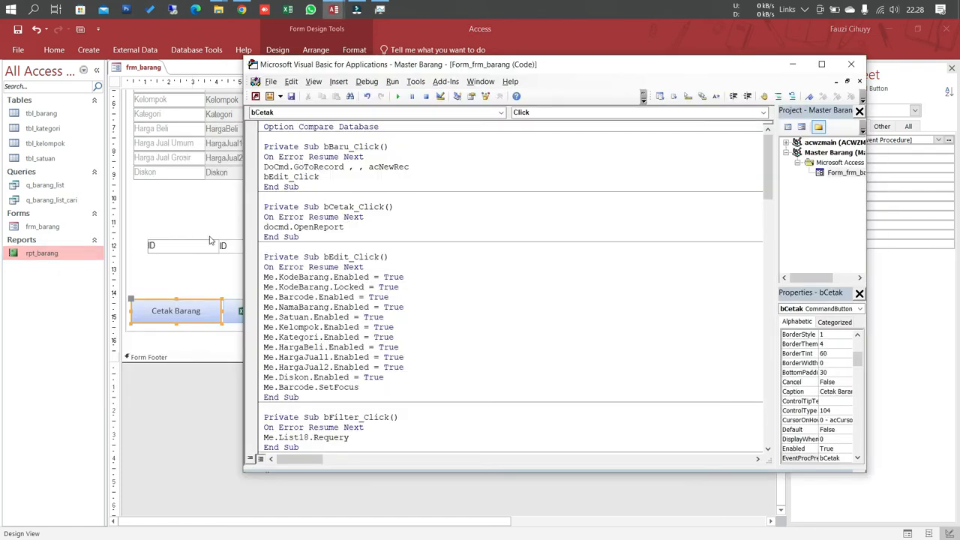
{"action": "left_click", "coordinate": [429, 226]}
{"action": "type", "text": "\"rpt_barang\","}
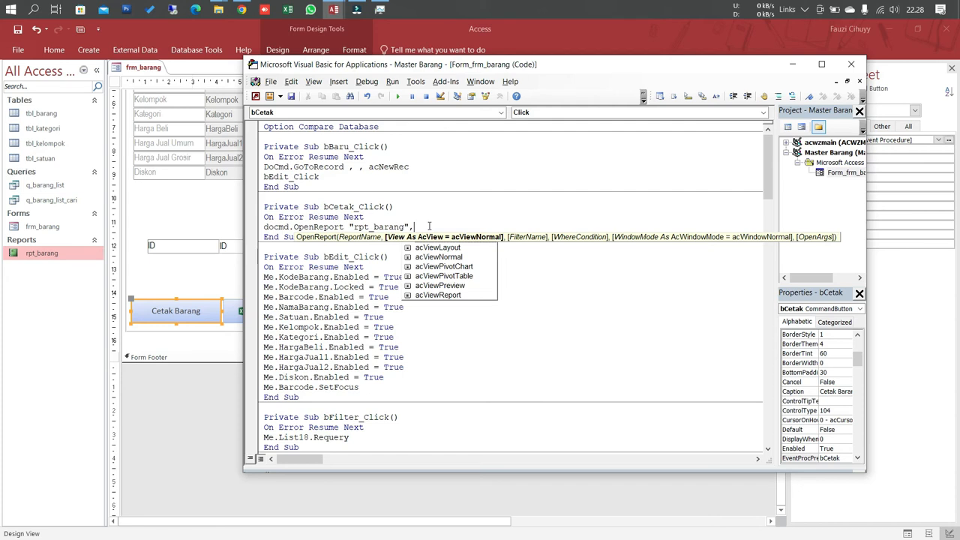
{"action": "key", "text": "Down"}
{"action": "key", "text": "Down"}
{"action": "key", "text": "Down"}
{"action": "key", "text": "Down"}
{"action": "key", "text": "Down"}
{"action": "key", "text": "Down"}
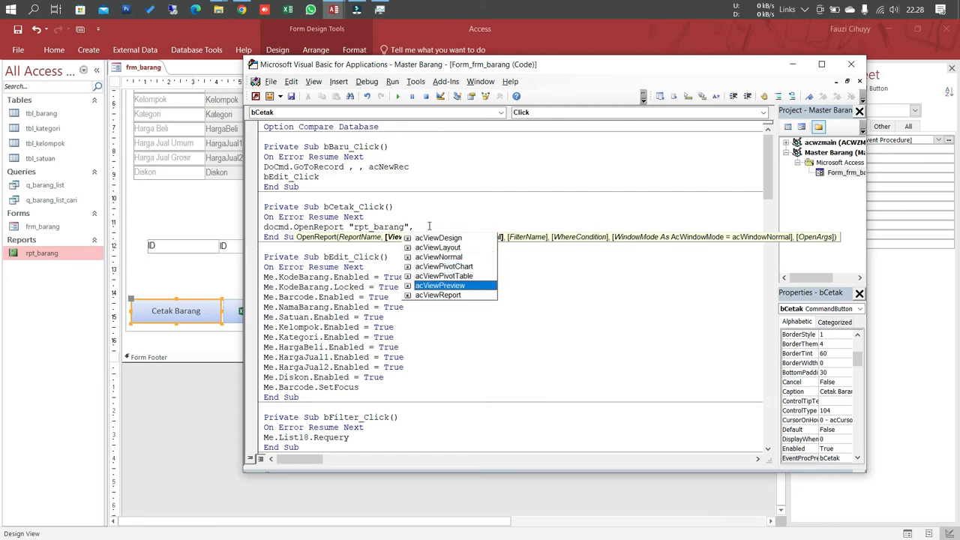
{"action": "key", "text": "space"}
{"action": "key", "text": "Return"}
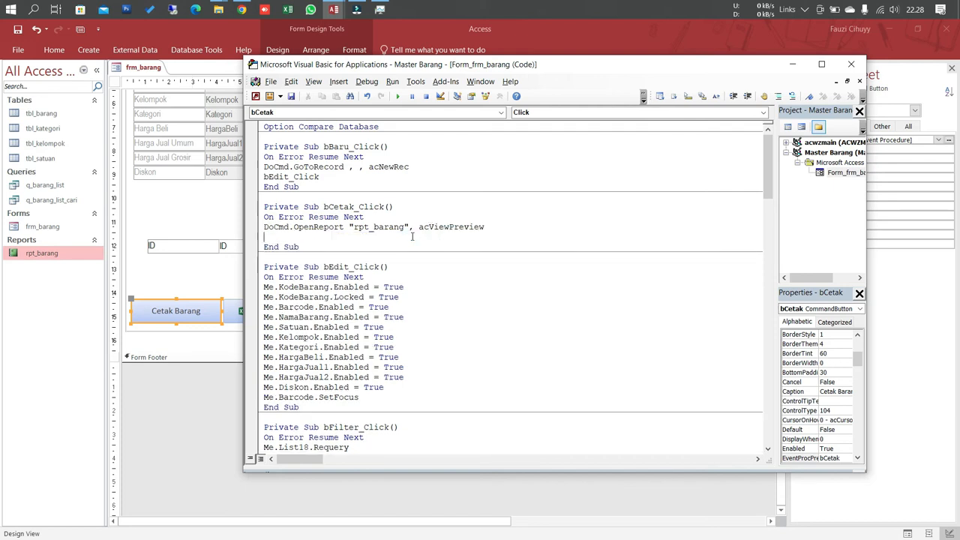
Test the Cetak Barang button with frm_barang in Form View and examine both pages of the report preview.
{"action": "left_click", "coordinate": [65, 311]}
{"action": "left_click", "coordinate": [239, 215]}
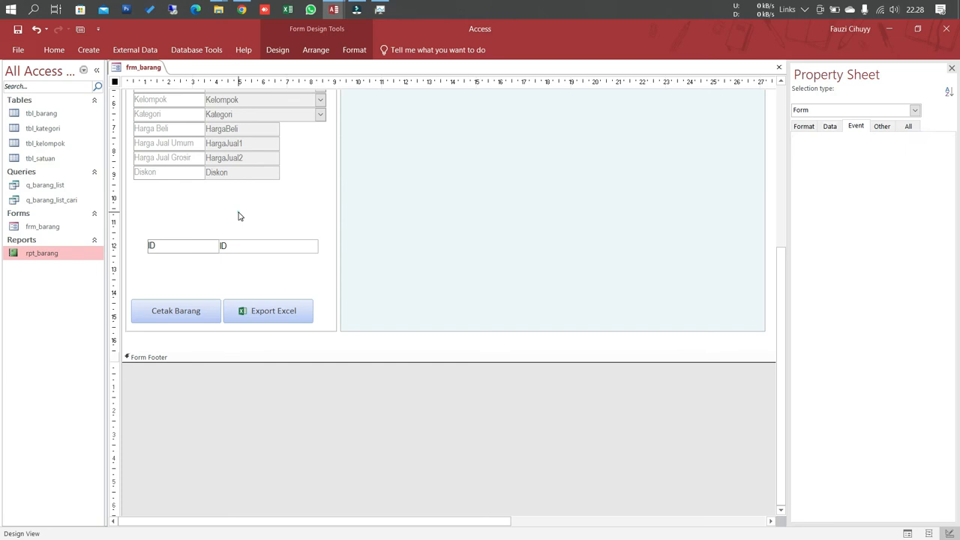
{"action": "key", "text": "F5"}
{"action": "left_click", "coordinate": [177, 465]}
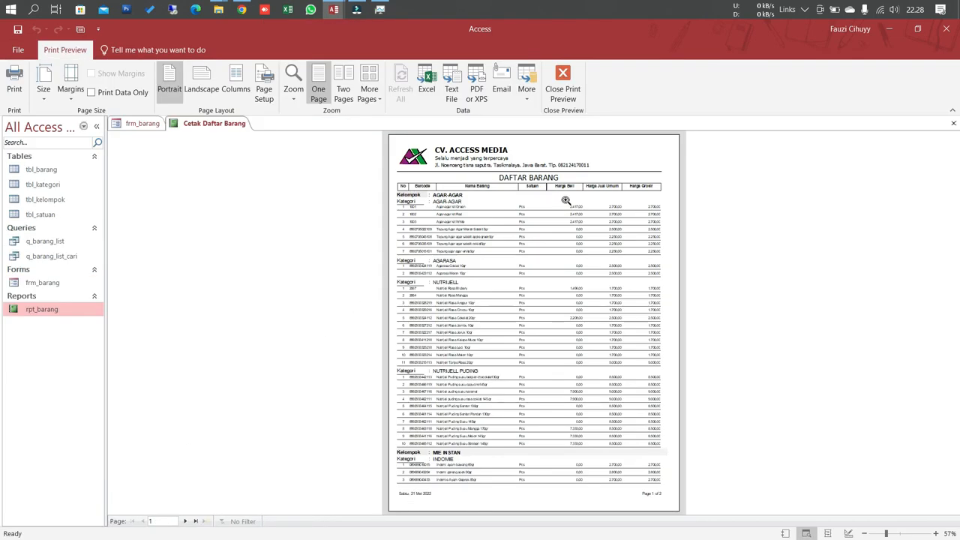
{"action": "left_click", "coordinate": [627, 177]}
{"action": "left_click", "coordinate": [628, 177]}
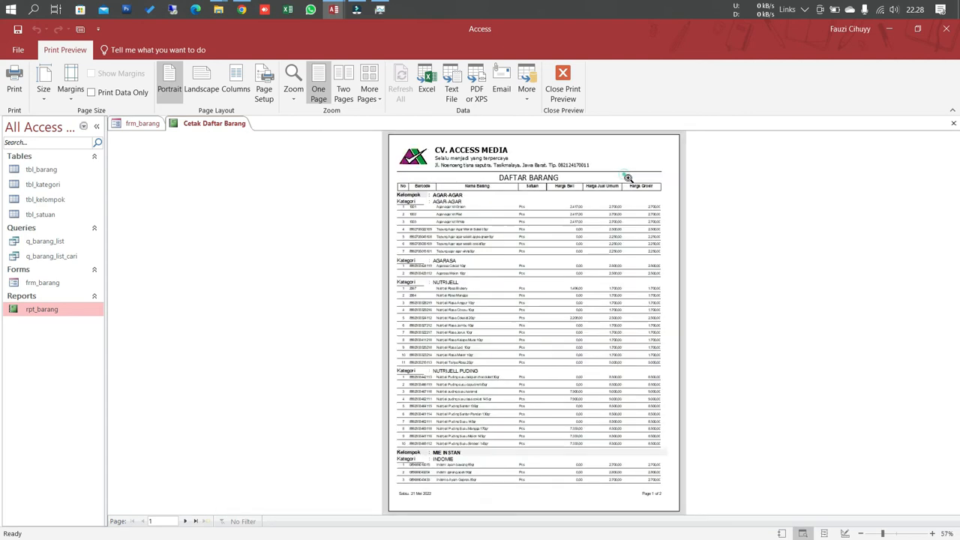
{"action": "left_click", "coordinate": [187, 521]}
{"action": "left_click", "coordinate": [543, 239]}
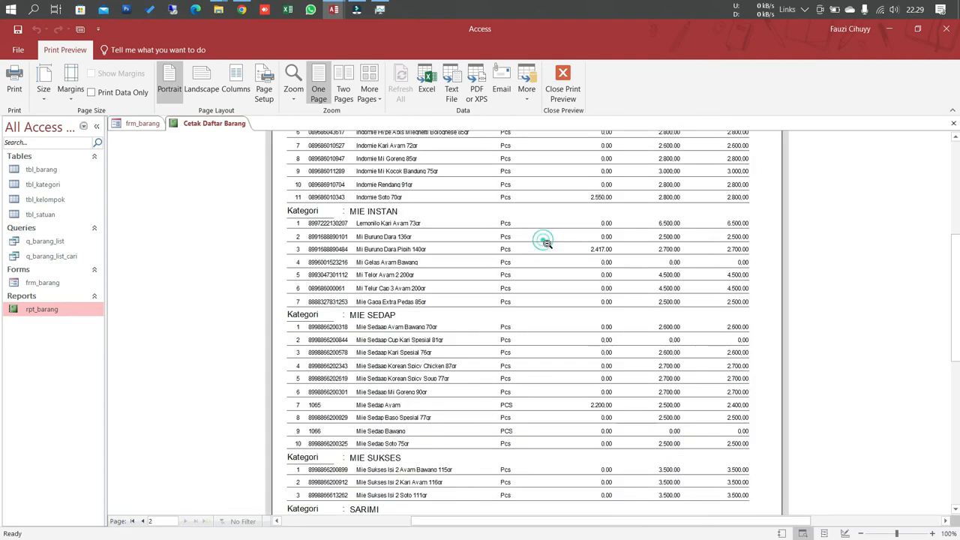
{"action": "left_click", "coordinate": [546, 241]}
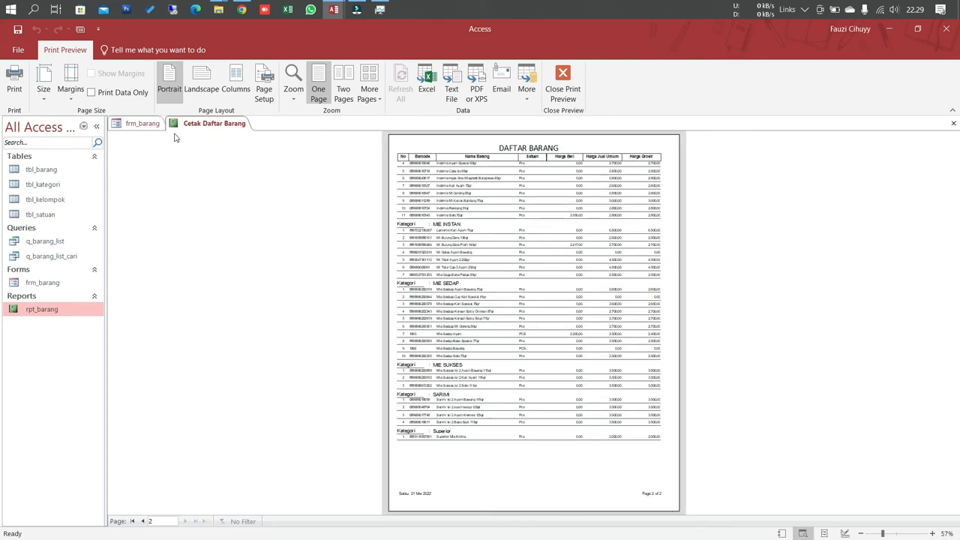
Return frm_barang to Design View and set the form's caption to Master Barang.
{"action": "left_click", "coordinate": [140, 125]}
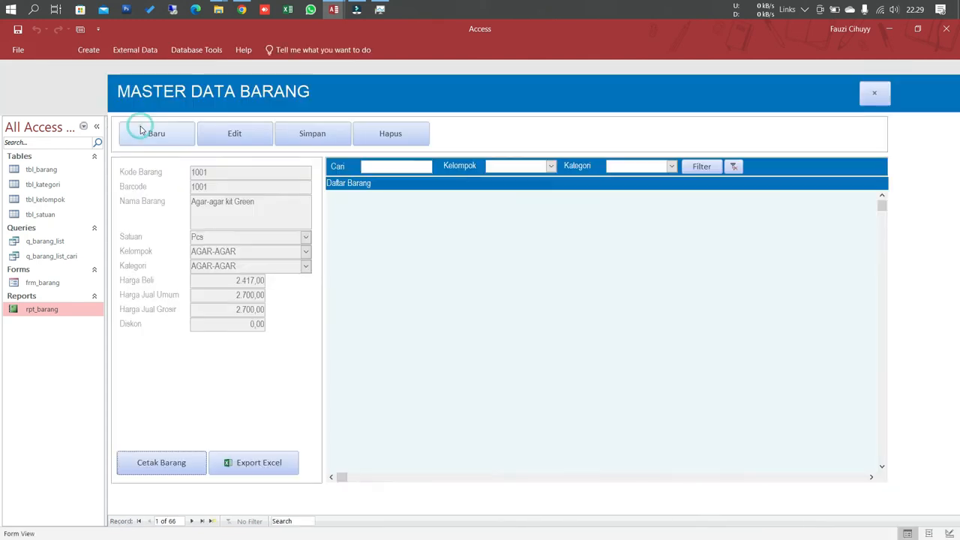
{"action": "right_click", "coordinate": [318, 84]}
{"action": "left_click", "coordinate": [338, 123]}
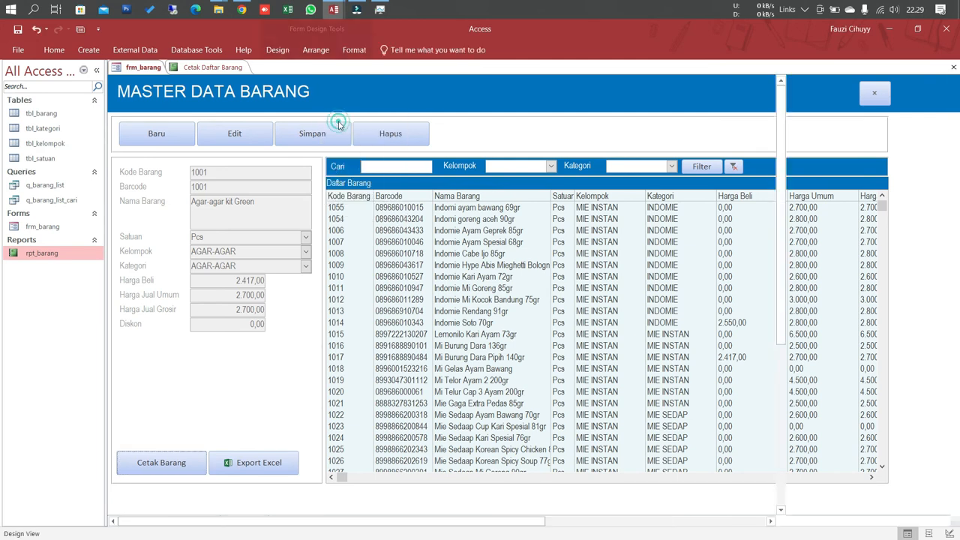
{"action": "left_click", "coordinate": [141, 67]}
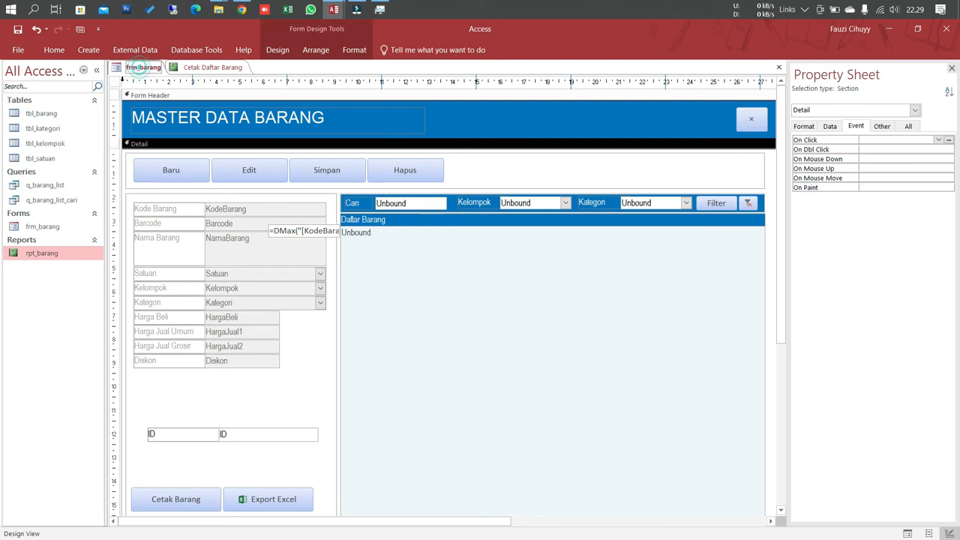
{"action": "left_click", "coordinate": [115, 82]}
{"action": "left_click", "coordinate": [810, 126]}
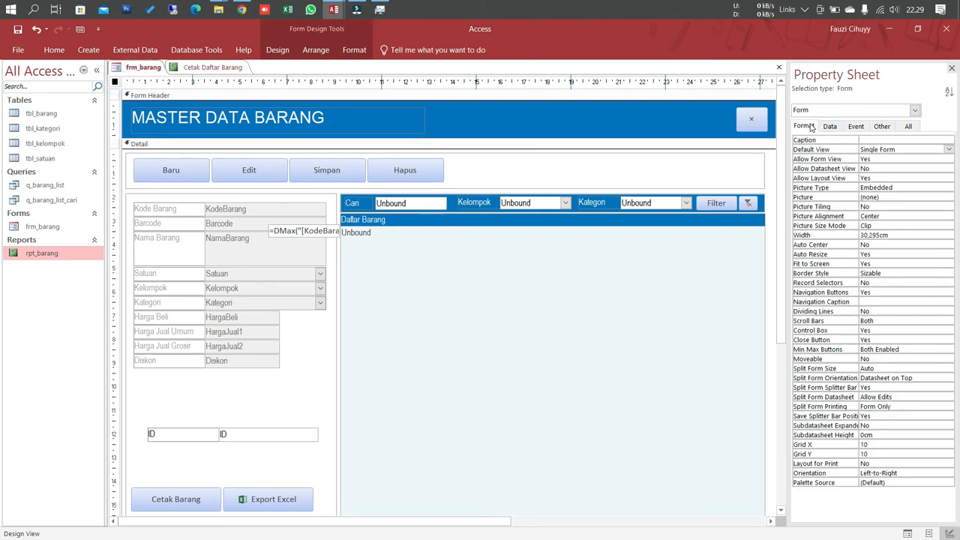
{"action": "left_click", "coordinate": [898, 140]}
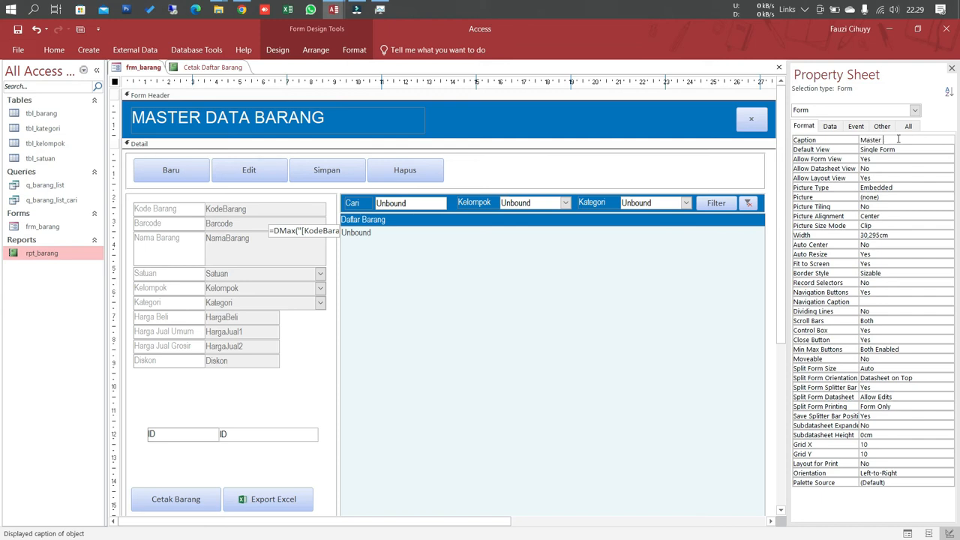
{"action": "key", "text": "Return"}
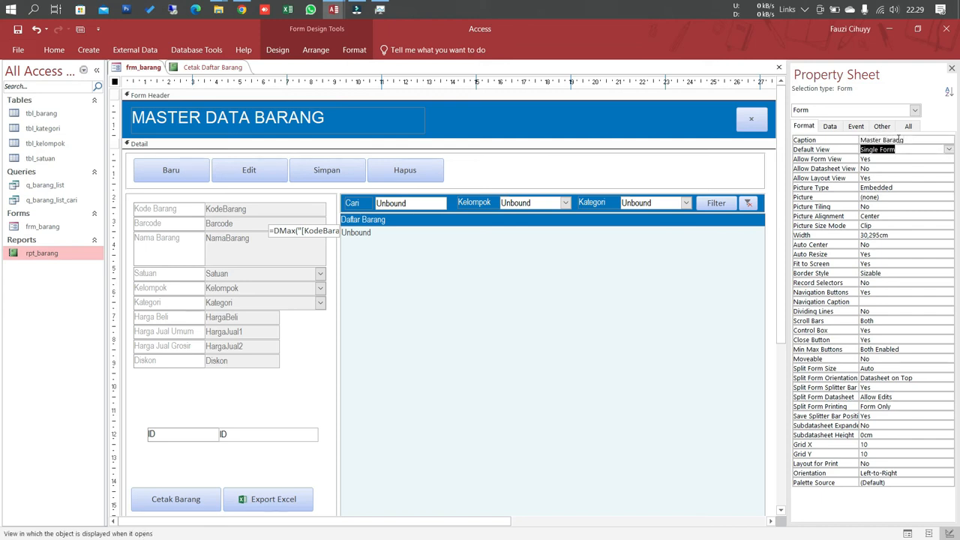
{"action": "left_click", "coordinate": [710, 119]}
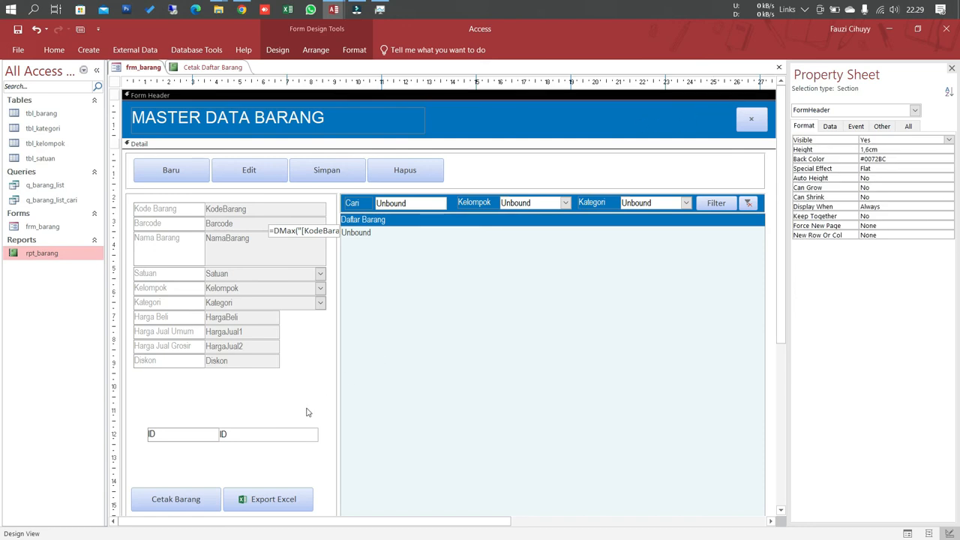
{"action": "left_click", "coordinate": [280, 477]}
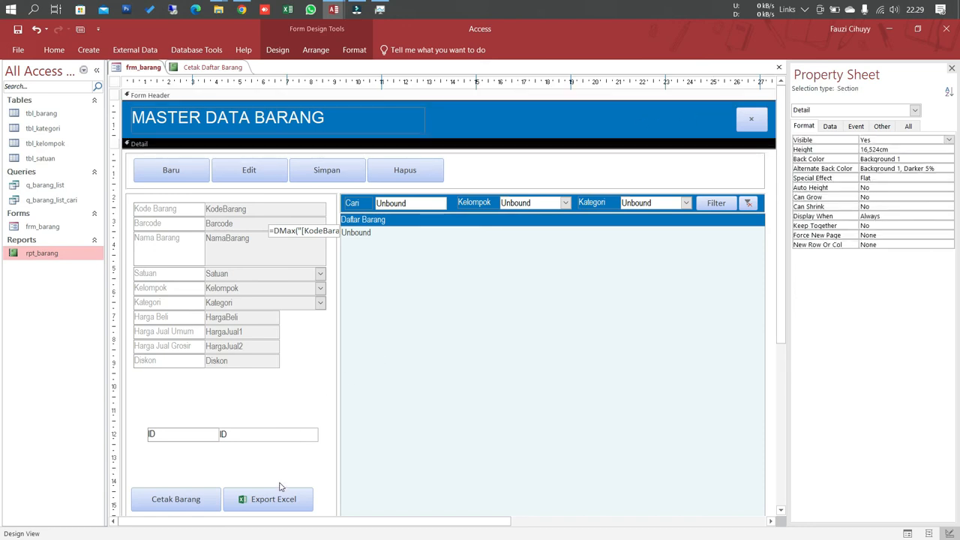
{"action": "left_click", "coordinate": [279, 496]}
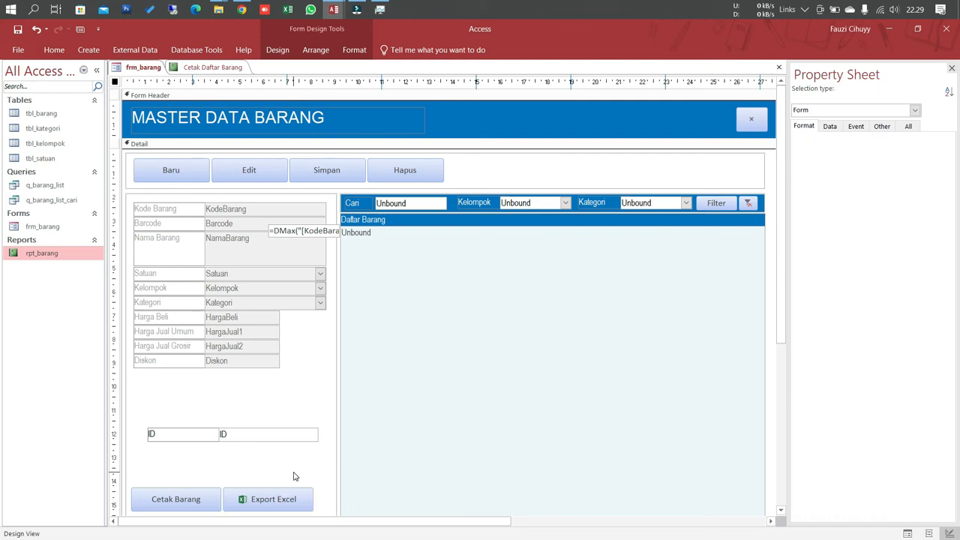
{"action": "left_click", "coordinate": [294, 476]}
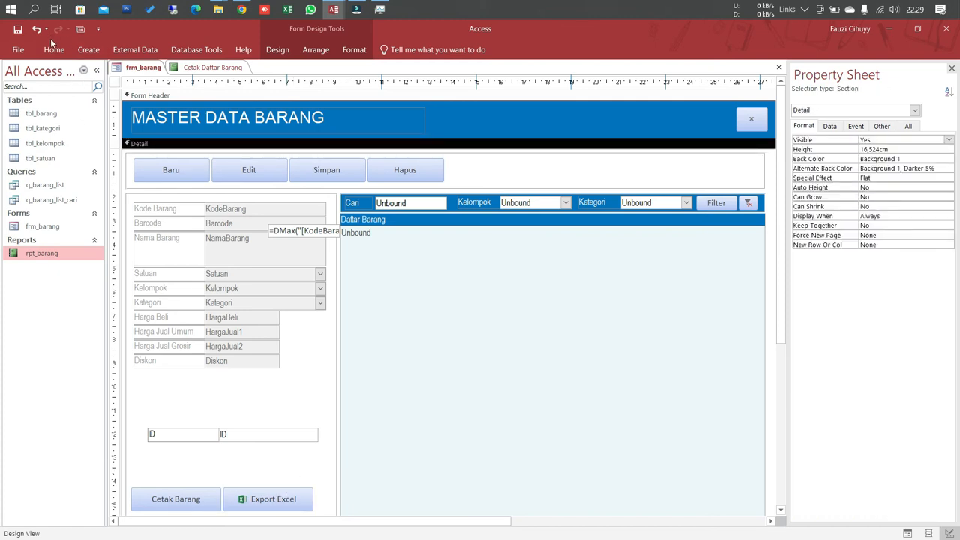
Create a new macro with a submacro named expBarang that contains an ExportWithFormatting action.
{"action": "left_click", "coordinate": [90, 50]}
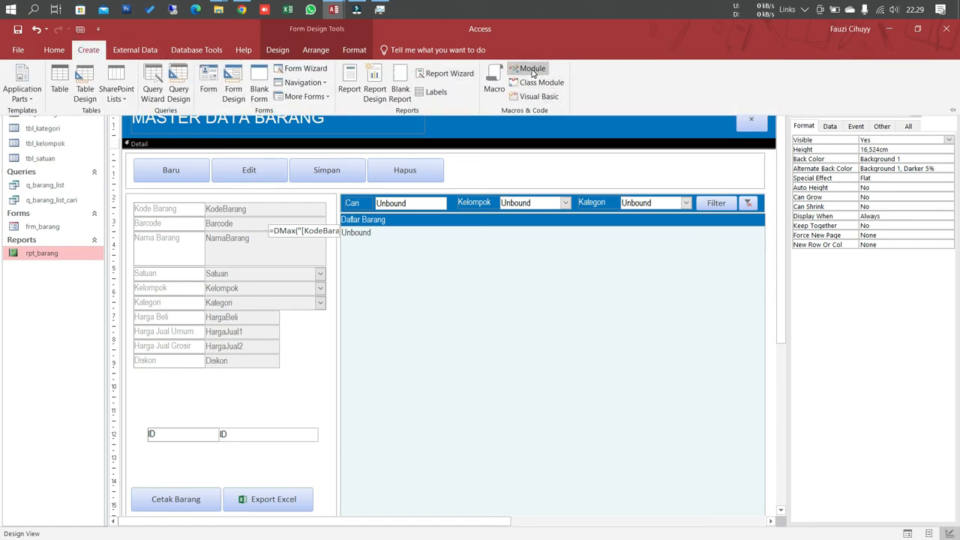
{"action": "left_click", "coordinate": [492, 89]}
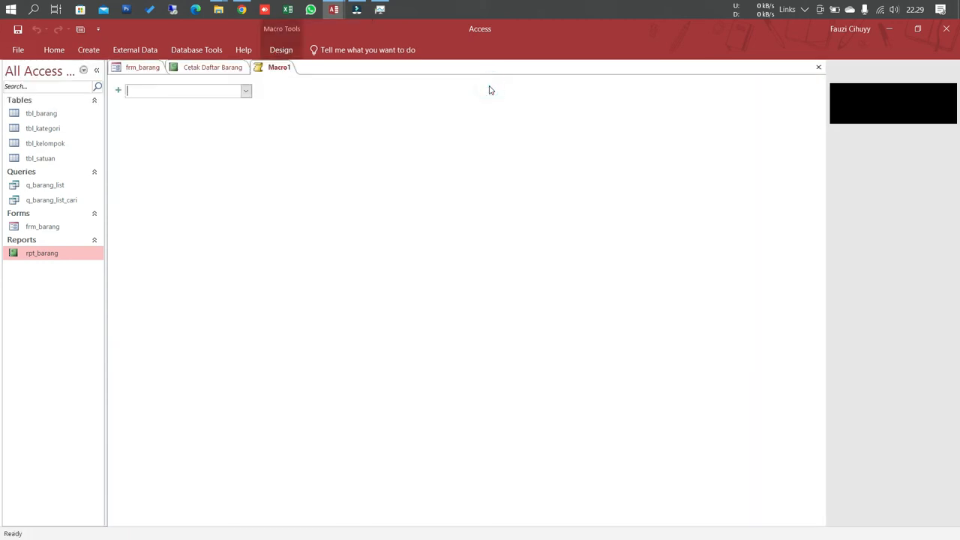
{"action": "left_click", "coordinate": [248, 91]}
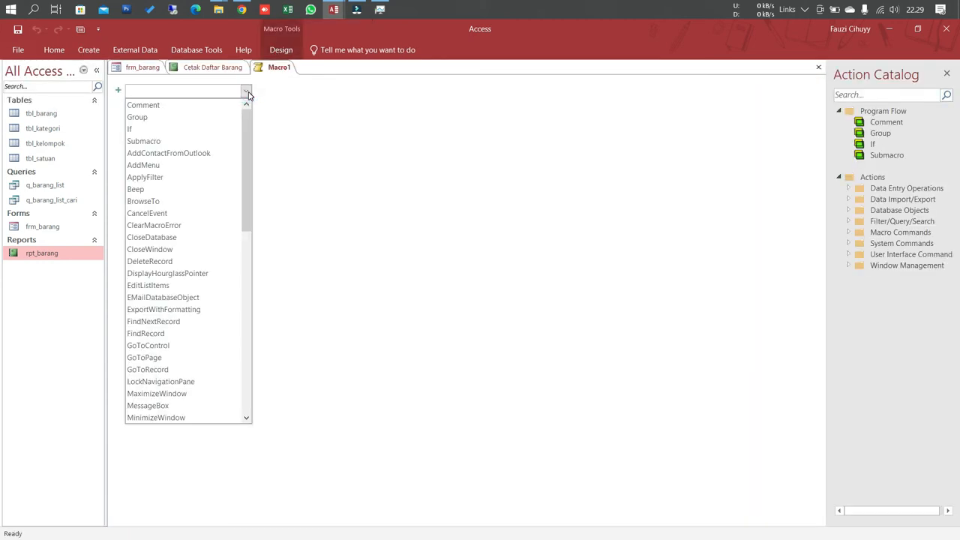
{"action": "left_click", "coordinate": [210, 142]}
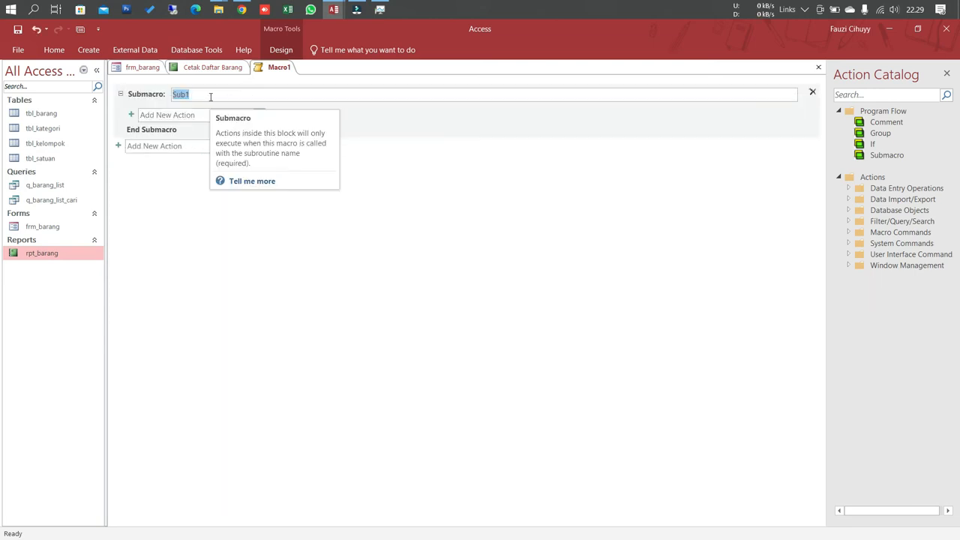
{"action": "type", "text": "exp"}
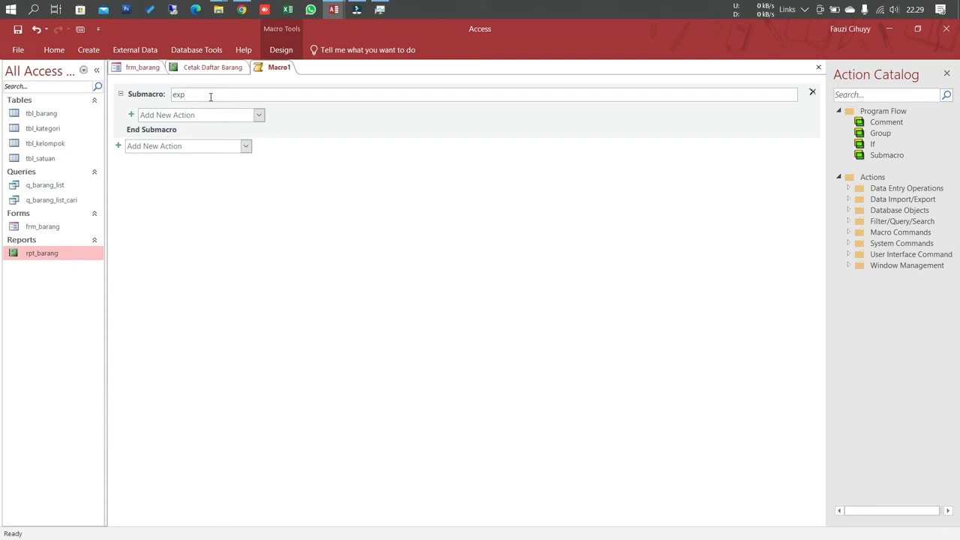
{"action": "type", "text": "rang"}
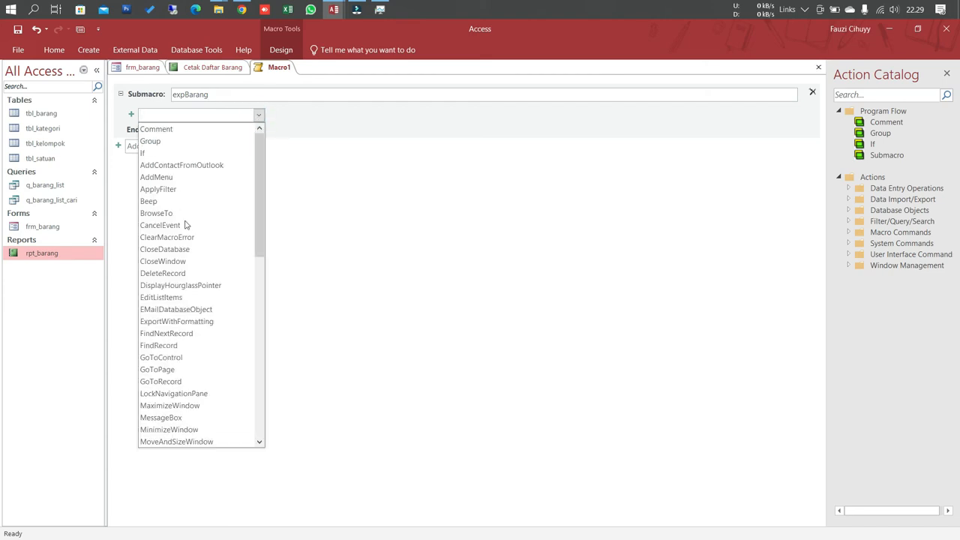
{"action": "left_click", "coordinate": [160, 321]}
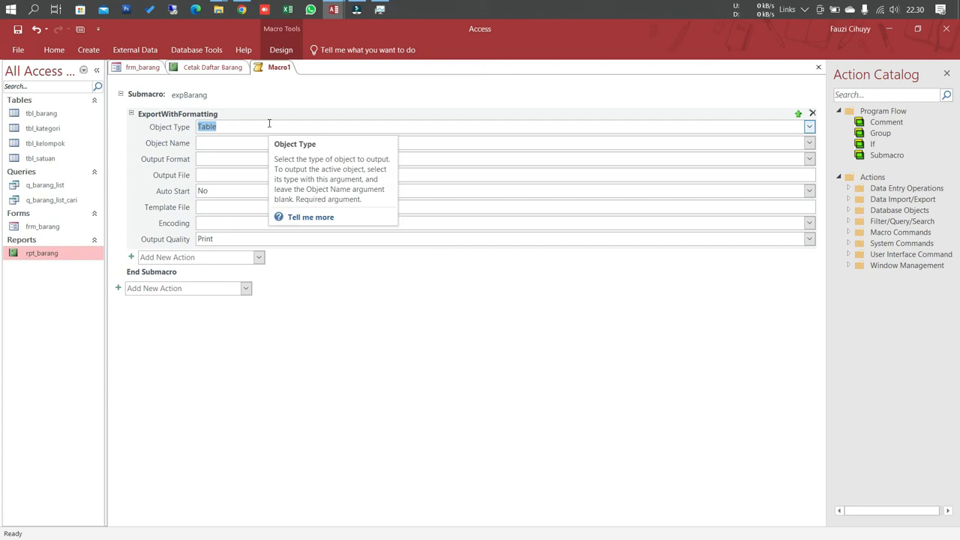
Set the ExportWithFormatting action to output the query q_barang_list_cari in Excel 97 - Excel 2003 Workbook (*.xls) format.
{"action": "left_click", "coordinate": [809, 127]}
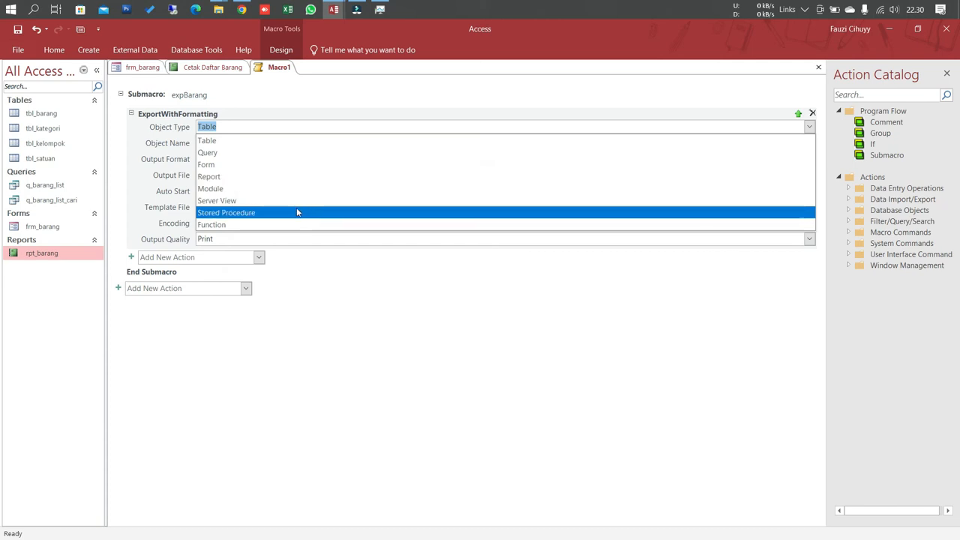
{"action": "left_click", "coordinate": [289, 154]}
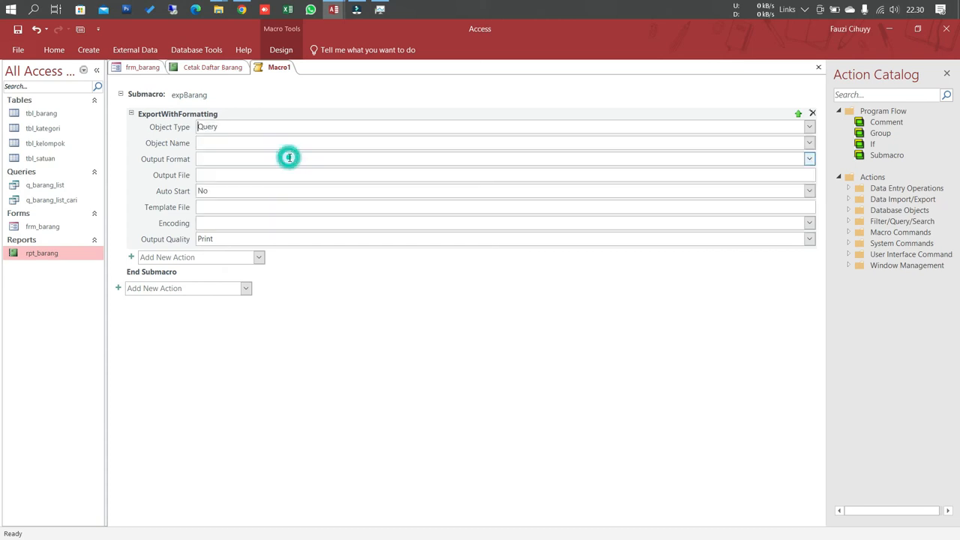
{"action": "left_click", "coordinate": [282, 140]}
{"action": "left_click", "coordinate": [809, 143]}
{"action": "left_click", "coordinate": [776, 169]}
{"action": "left_click", "coordinate": [810, 159]}
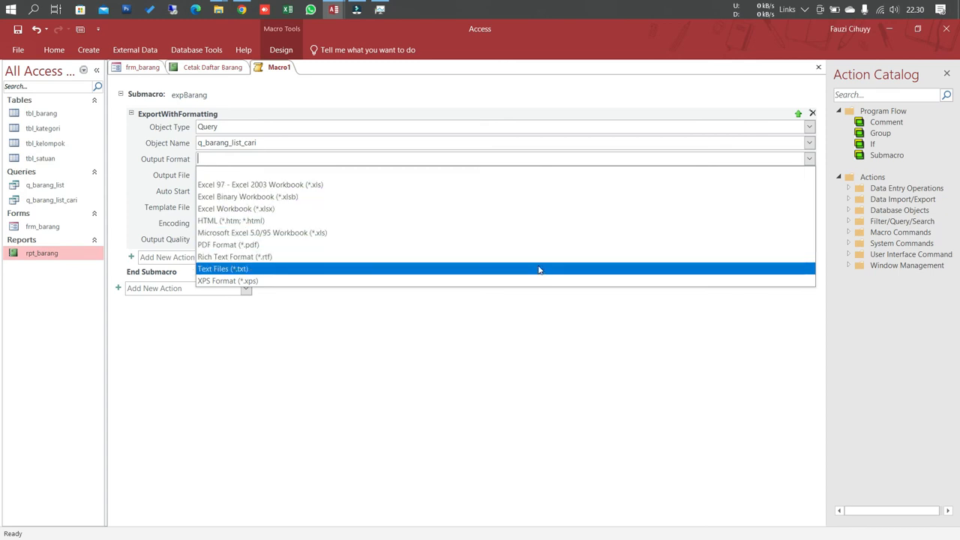
{"action": "left_click", "coordinate": [454, 187]}
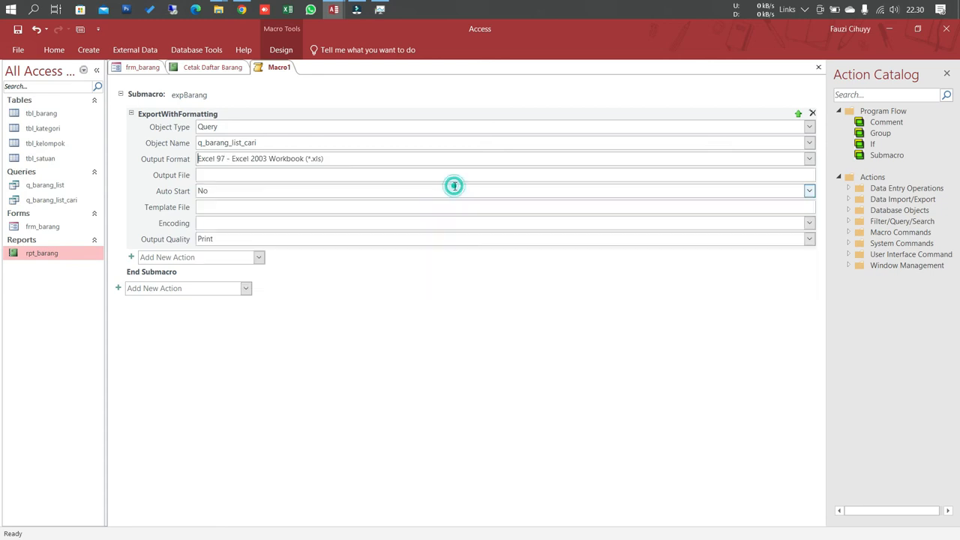
Set the export action's Auto Start argument to Yes, leaving the output file and template file blank.
{"action": "left_click", "coordinate": [391, 176]}
{"action": "left_click", "coordinate": [376, 193]}
{"action": "left_click", "coordinate": [230, 193]}
{"action": "left_click", "coordinate": [230, 193]}
{"action": "left_click_drag", "start_coordinate": [231, 193], "coordinate": [185, 194]}
{"action": "type", "text": "Yes"}
{"action": "left_click", "coordinate": [217, 207]}
Save the macro under the name Export and close it.
{"action": "key", "text": "ctrl+s"}
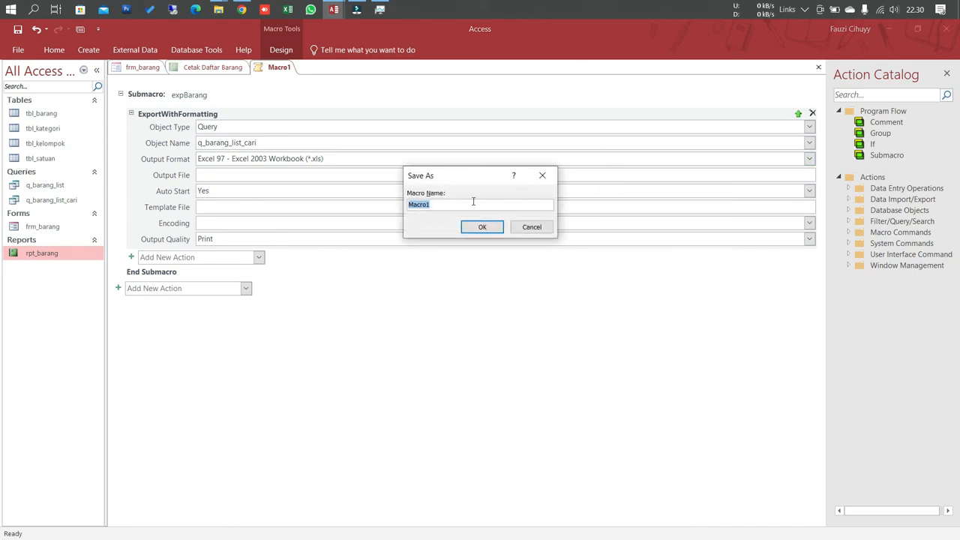
{"action": "type", "text": "Export"}
{"action": "key", "text": "Return"}
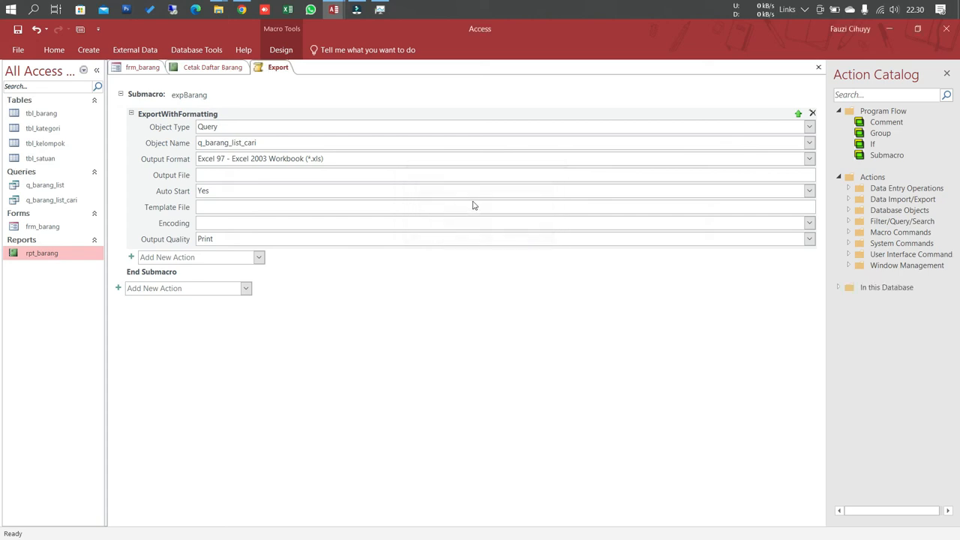
{"action": "right_click", "coordinate": [282, 70]}
{"action": "left_click", "coordinate": [298, 89]}
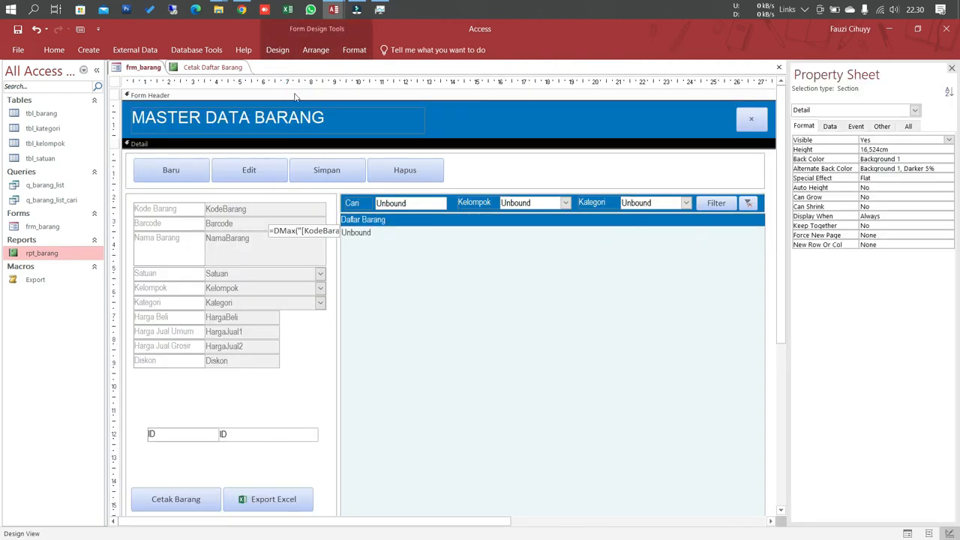
Assign the macro Export.expBarang to the On Click event of frm_barang's Export Excel button.
{"action": "left_click", "coordinate": [266, 502]}
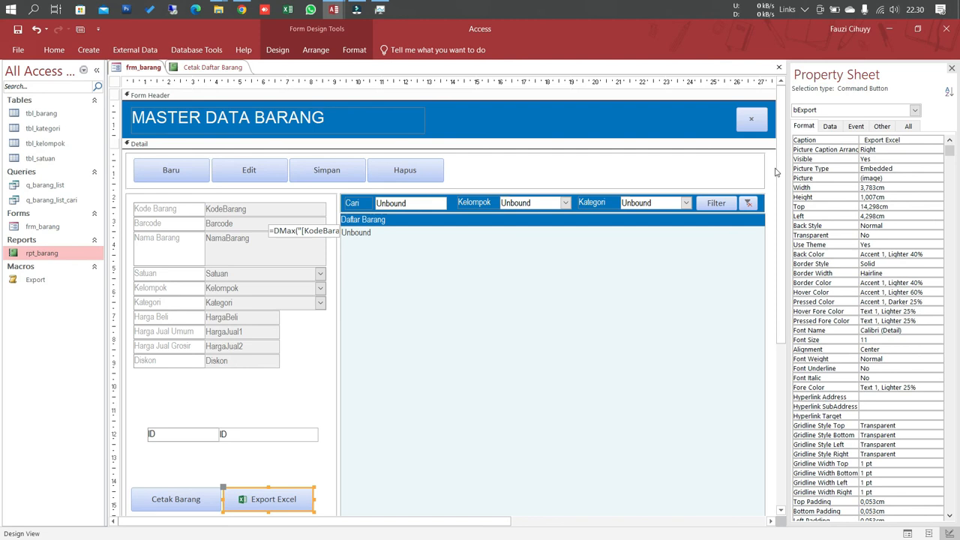
{"action": "left_click", "coordinate": [853, 127]}
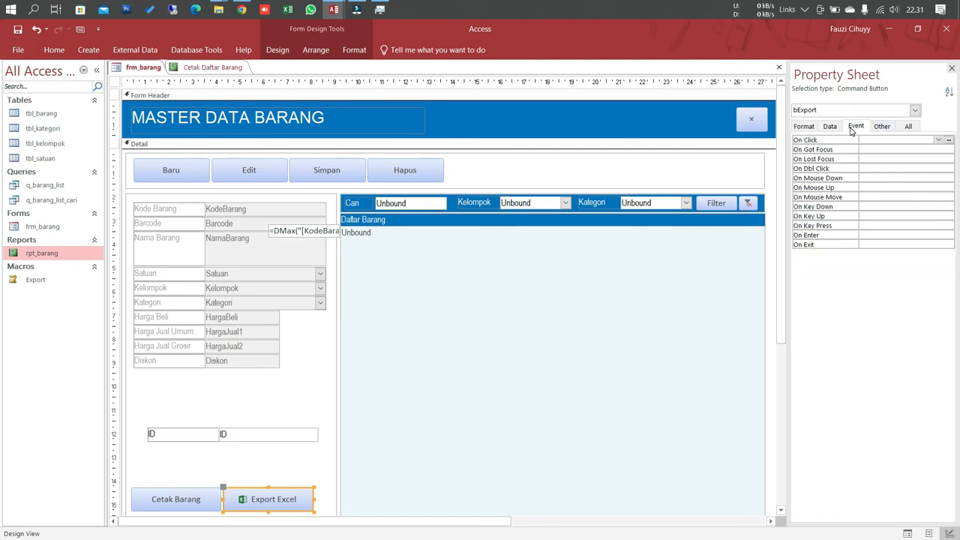
{"action": "left_click", "coordinate": [938, 140]}
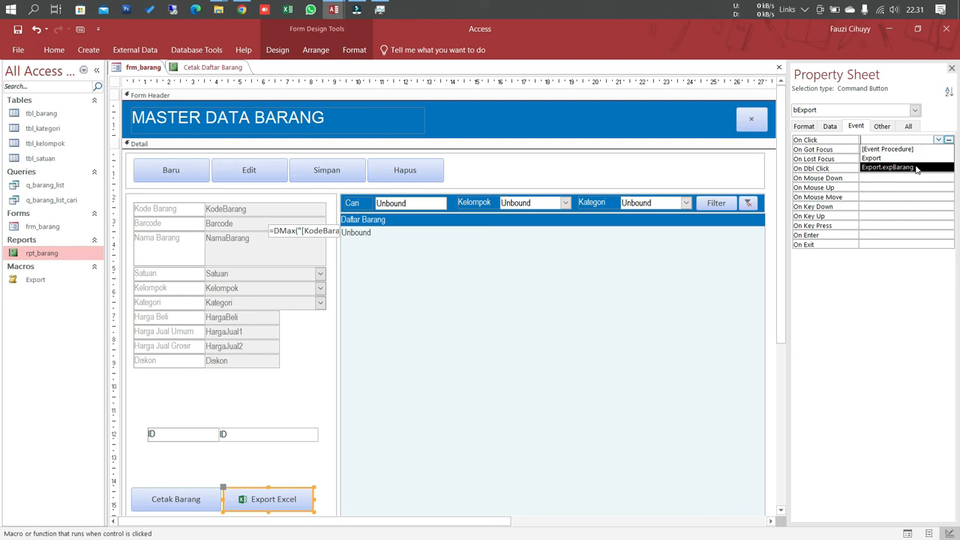
{"action": "left_click", "coordinate": [915, 168]}
{"action": "left_click", "coordinate": [879, 158]}
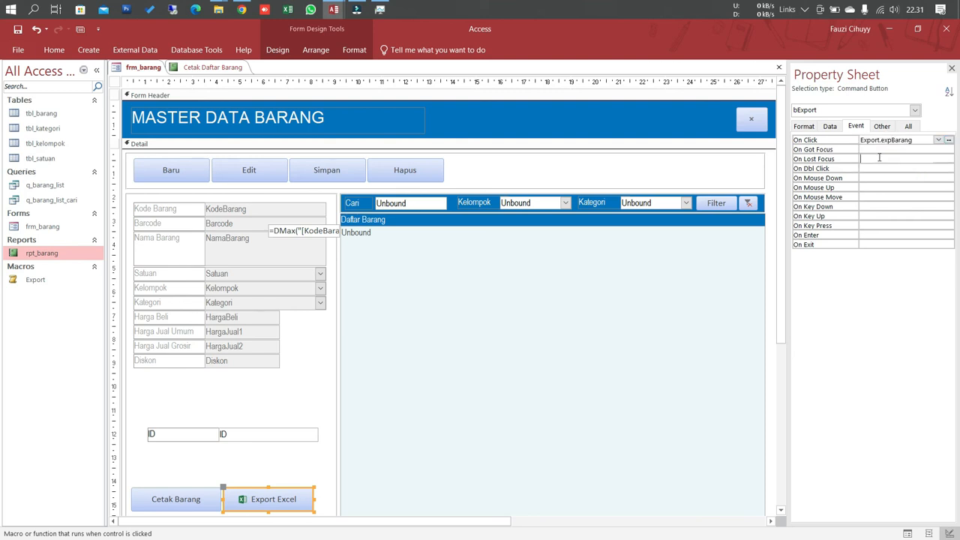
Test the Export Excel button with frm_barang in Form View, outputting the workbook to the Desktop as Master Barang.
{"action": "left_click", "coordinate": [584, 122]}
{"action": "key", "text": "F5"}
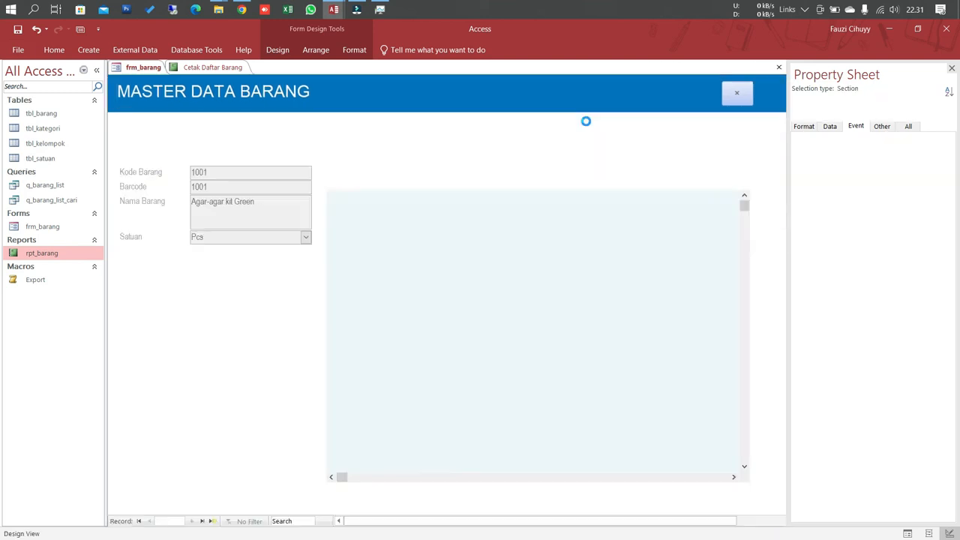
{"action": "left_click", "coordinate": [264, 463]}
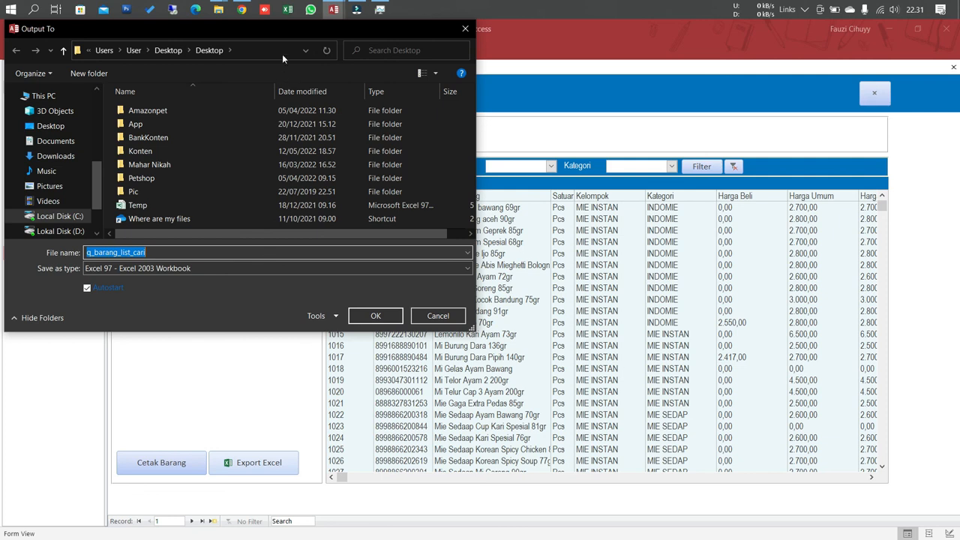
{"action": "left_click_drag", "start_coordinate": [282, 32], "coordinate": [558, 79]}
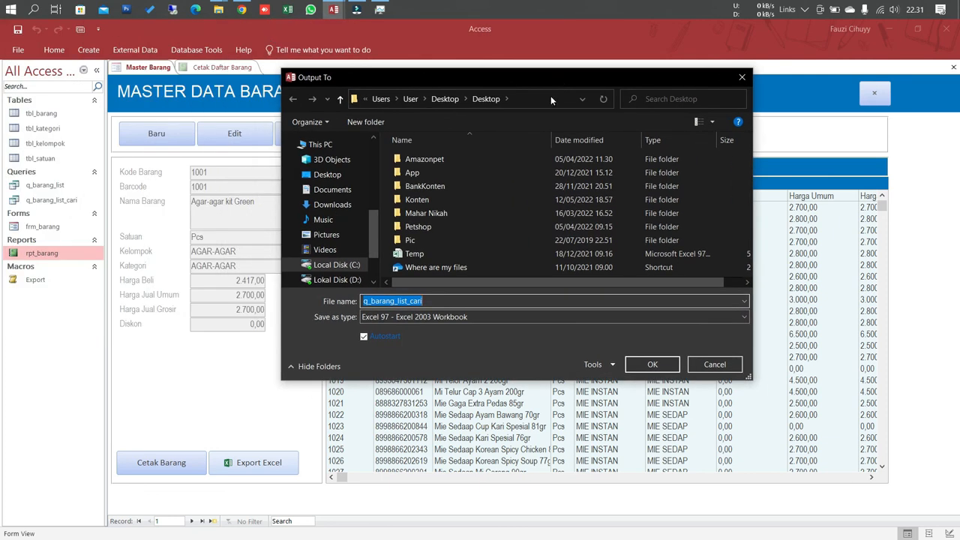
{"action": "left_click", "coordinate": [342, 176]}
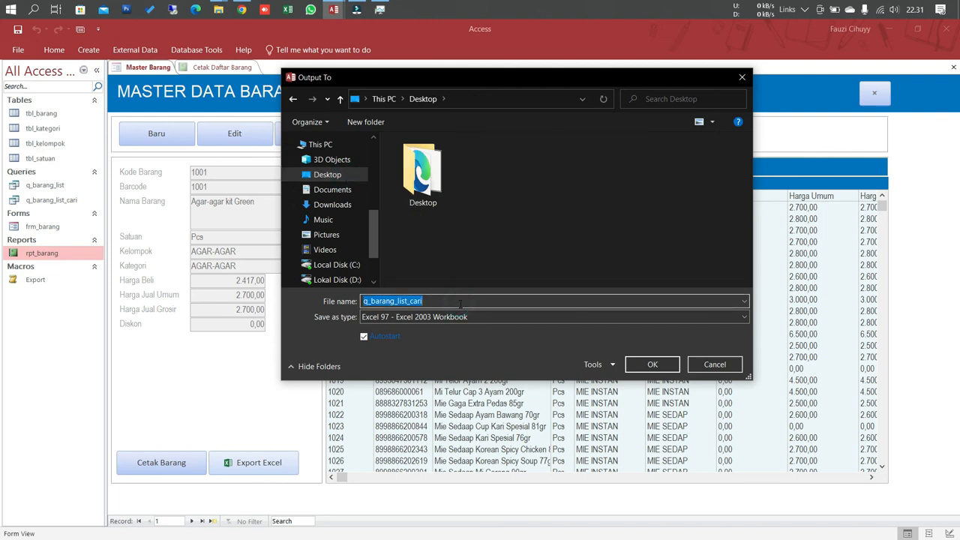
{"action": "type", "text": "Master Barang"}
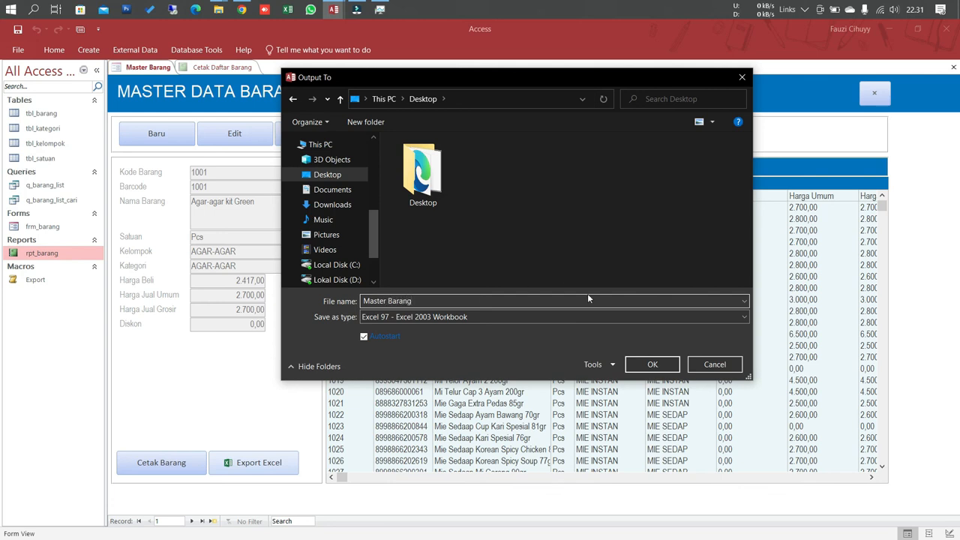
{"action": "left_click", "coordinate": [649, 365]}
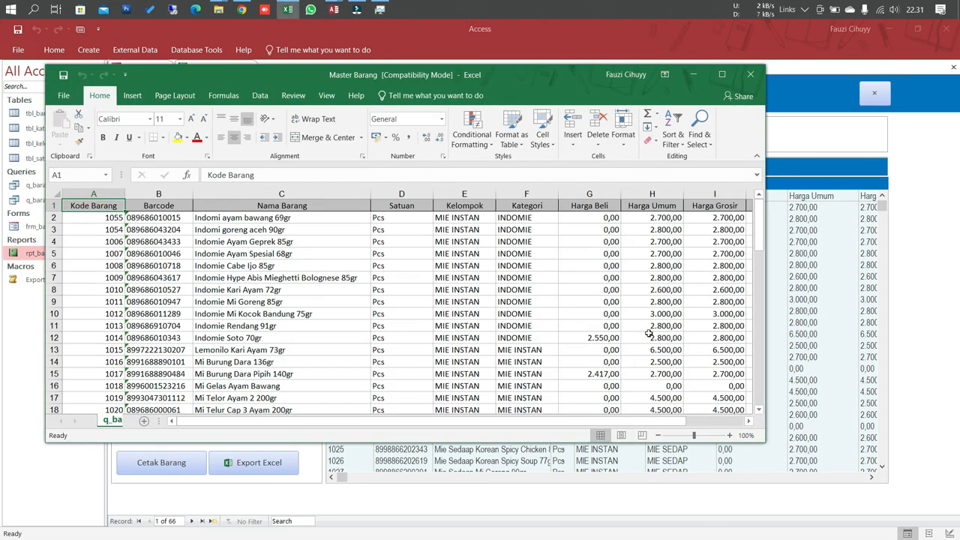
Examine the exported Master Barang workbook in Excel from the first row through the last item, and close it.
{"action": "left_click", "coordinate": [718, 76]}
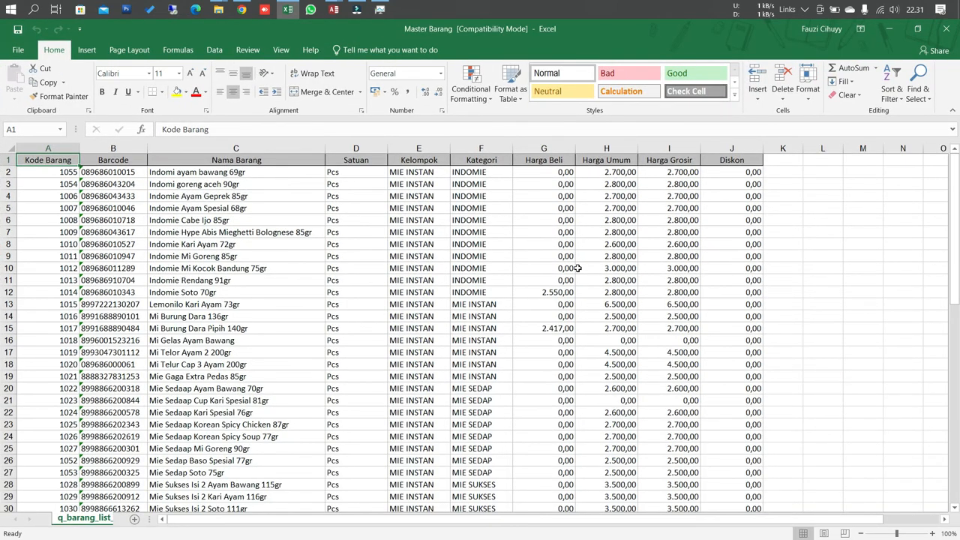
{"action": "scroll", "coordinate": [577, 268], "scroll_direction": "down", "scroll_amount": 11}
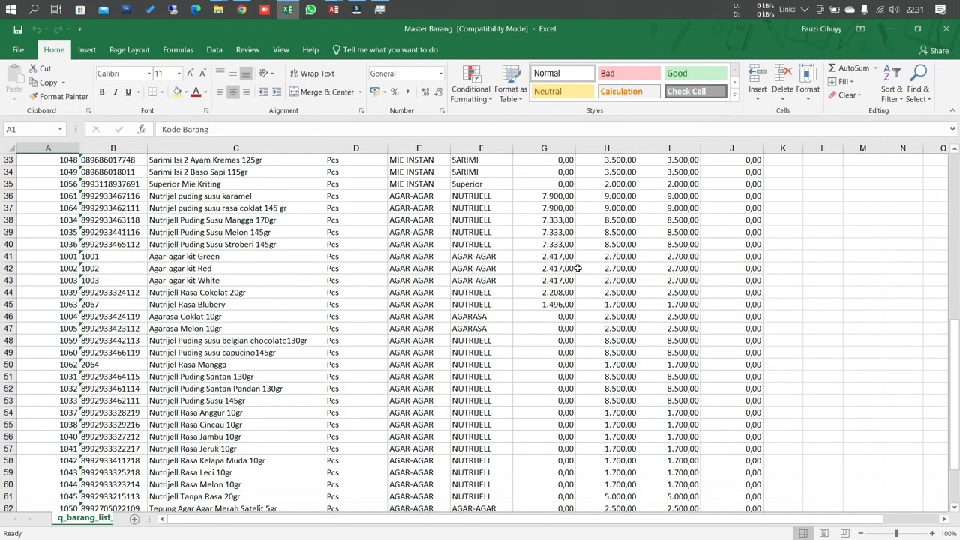
{"action": "scroll", "coordinate": [578, 268], "scroll_direction": "down", "scroll_amount": 15}
{"action": "scroll", "coordinate": [578, 268], "scroll_direction": "up", "scroll_amount": 20}
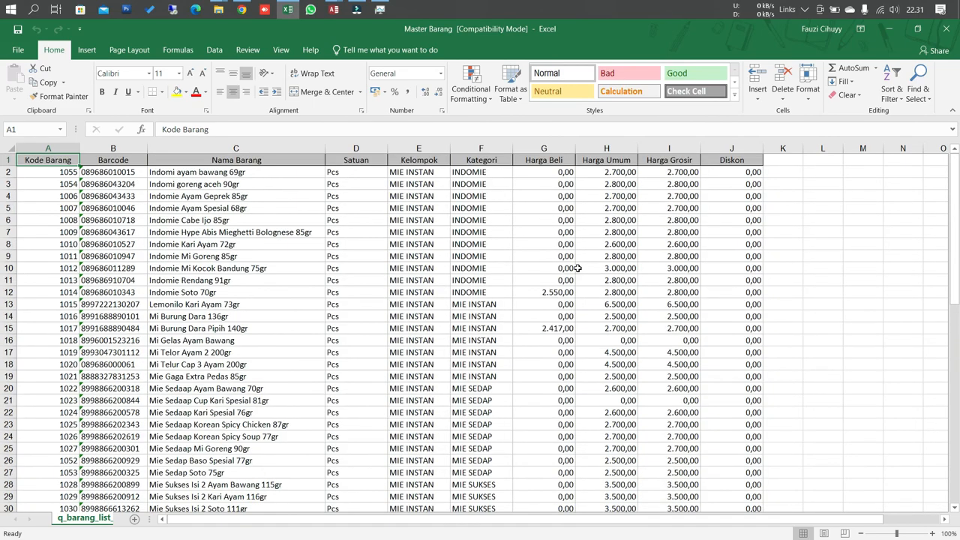
{"action": "scroll", "coordinate": [577, 268], "scroll_direction": "down", "scroll_amount": 13}
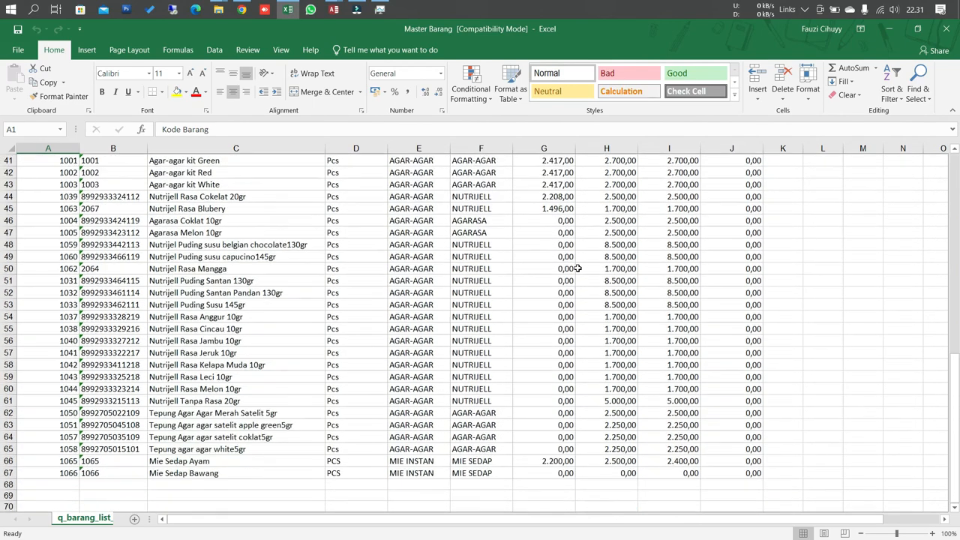
{"action": "scroll", "coordinate": [577, 268], "scroll_direction": "down", "scroll_amount": 1}
{"action": "left_click", "coordinate": [39, 450]}
{"action": "scroll", "coordinate": [174, 331], "scroll_direction": "up", "scroll_amount": 4}
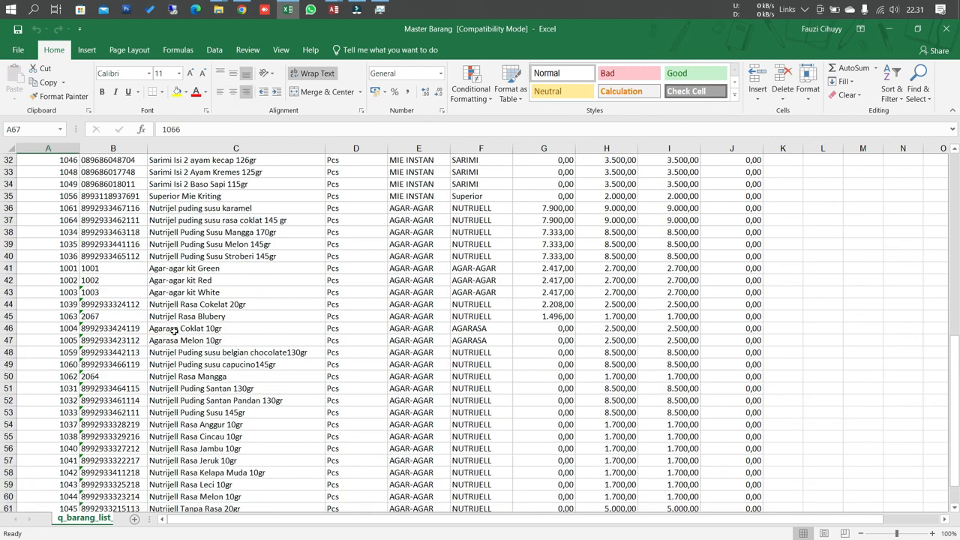
{"action": "scroll", "coordinate": [174, 331], "scroll_direction": "up", "scroll_amount": 10}
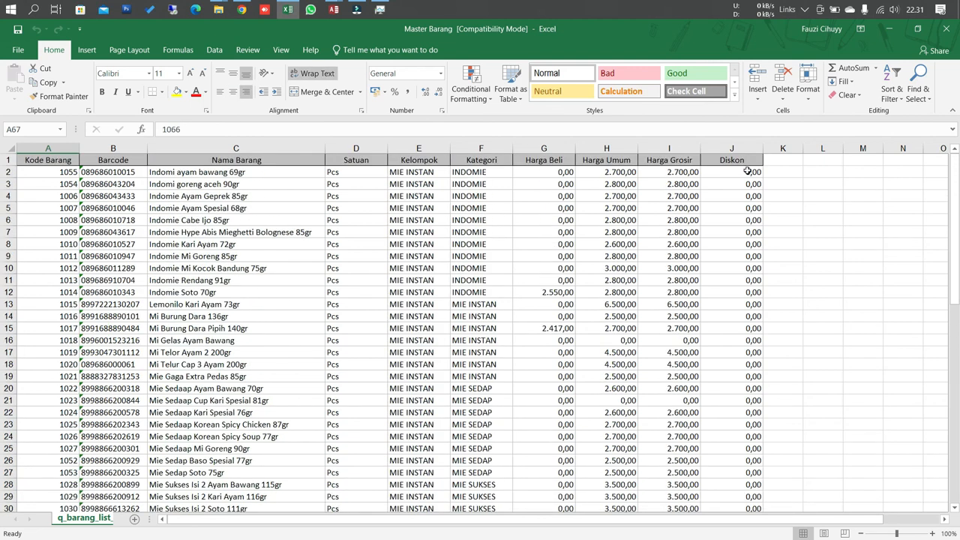
{"action": "left_click", "coordinate": [946, 33]}
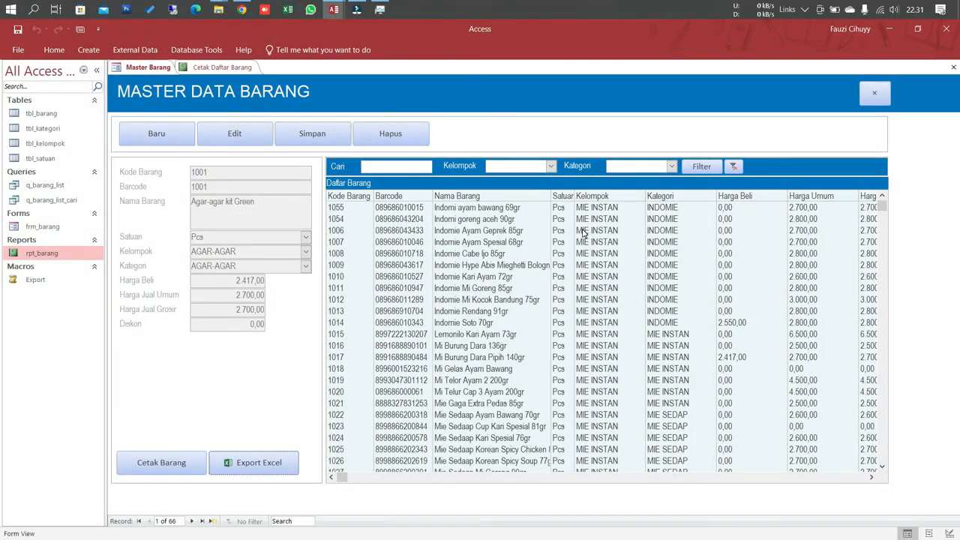